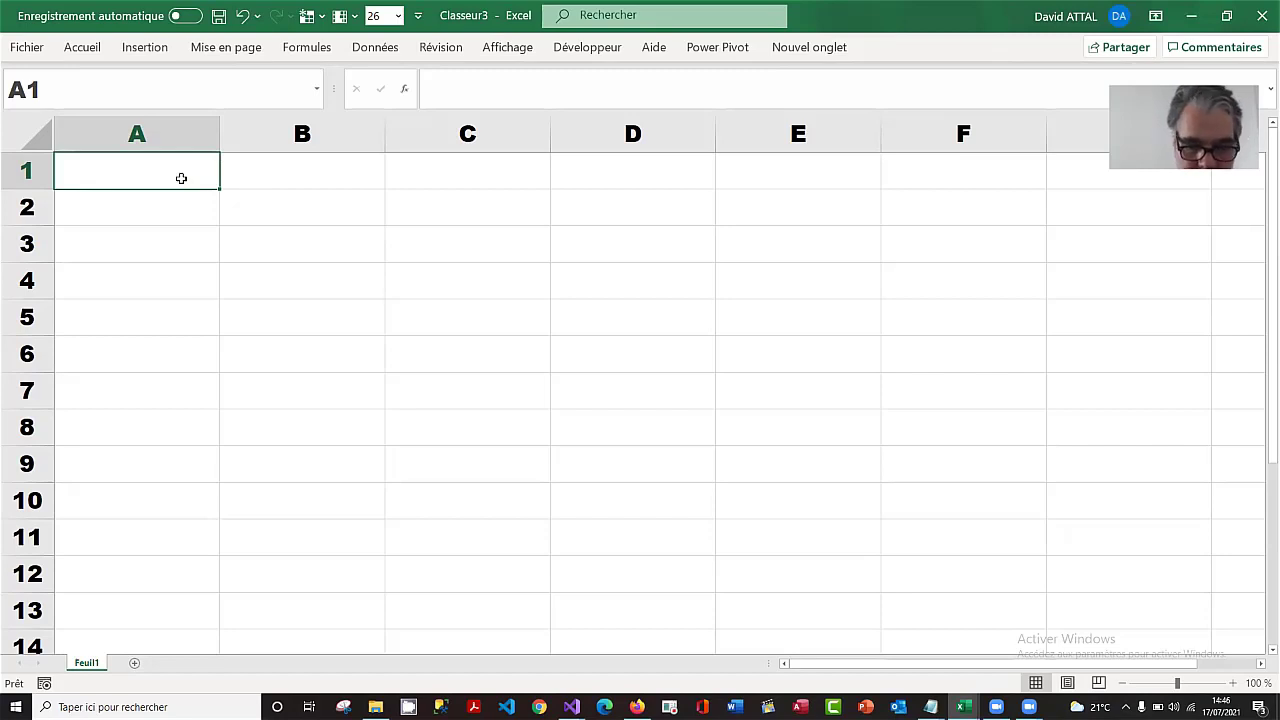
Step: Enter the column headers NOM, PRENOM, CA and CODE POSTAL in cells A1 to D1
{"action": "type", "text": "NOM"}
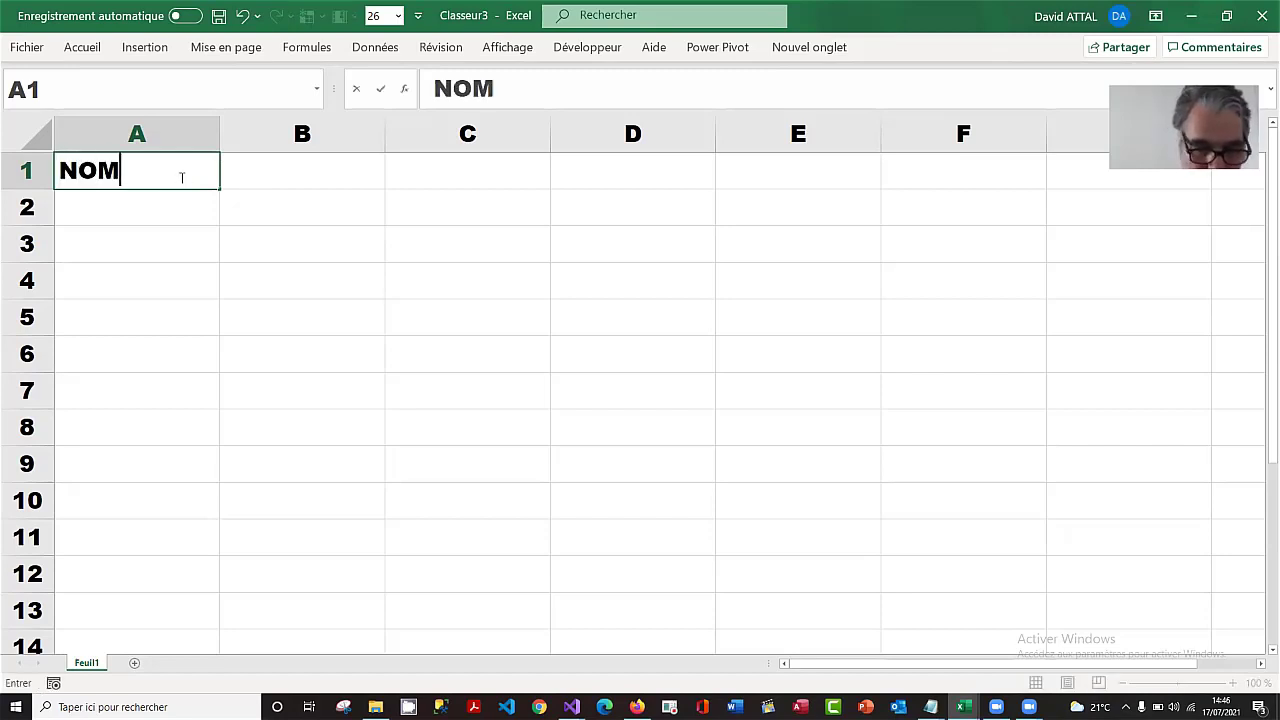
{"action": "key", "text": "Tab"}
{"action": "type", "text": "PRENOM"}
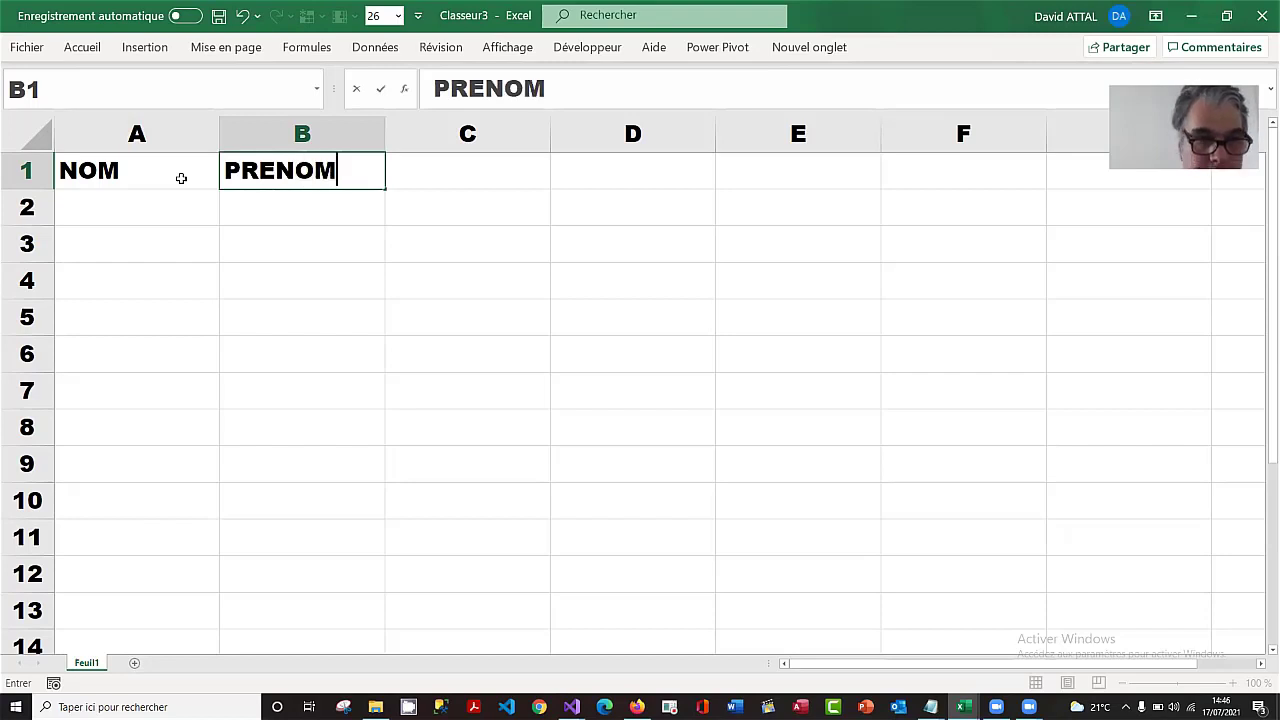
{"action": "key", "text": "Tab"}
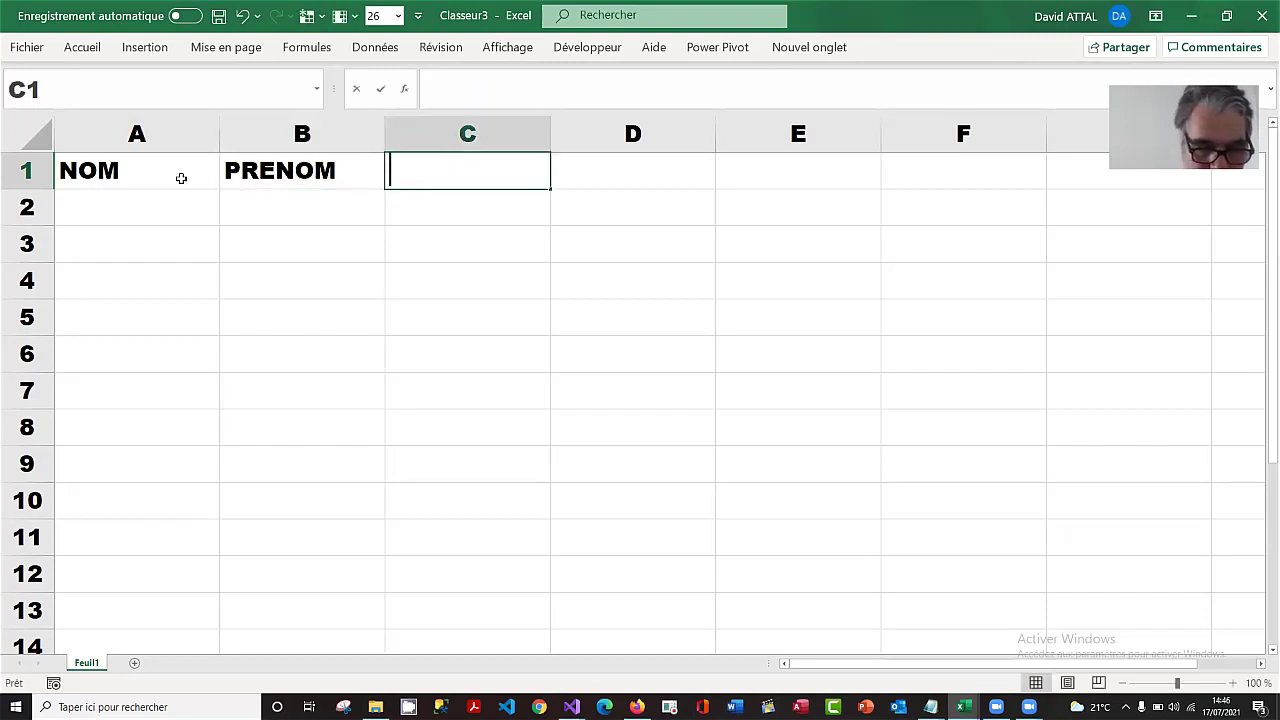
{"action": "type", "text": "CA"}
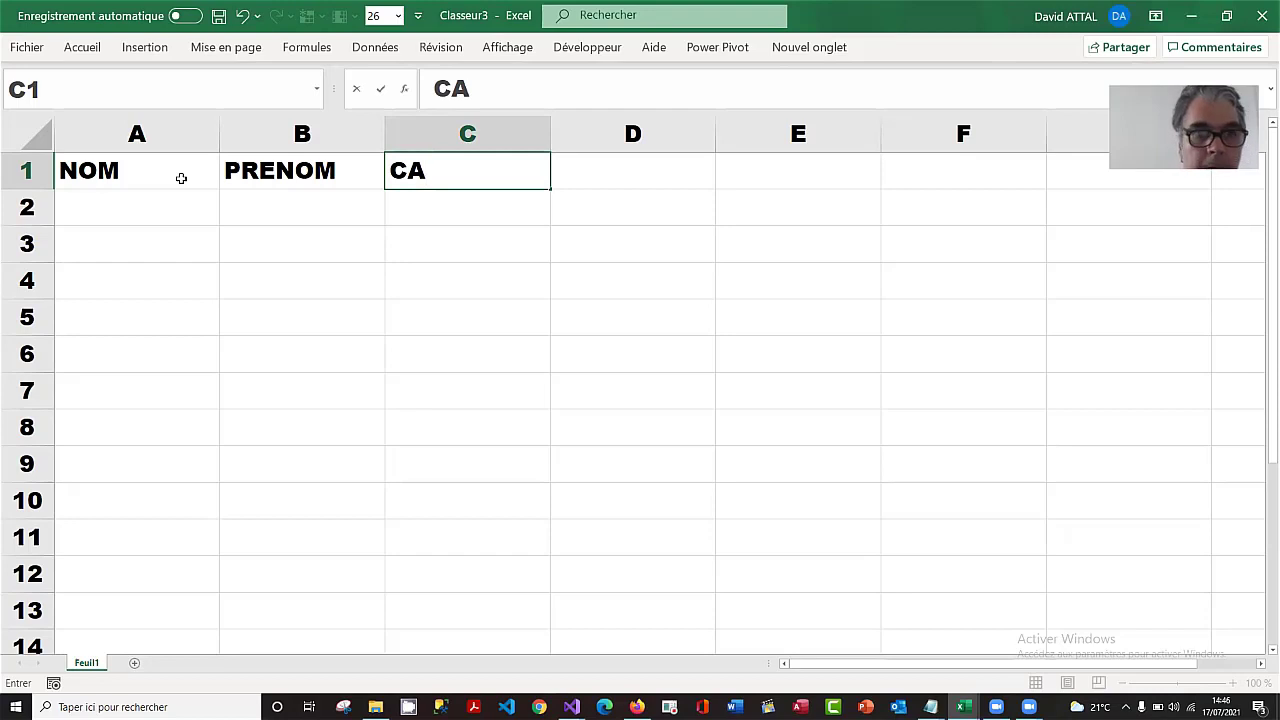
{"action": "key", "text": "Tab"}
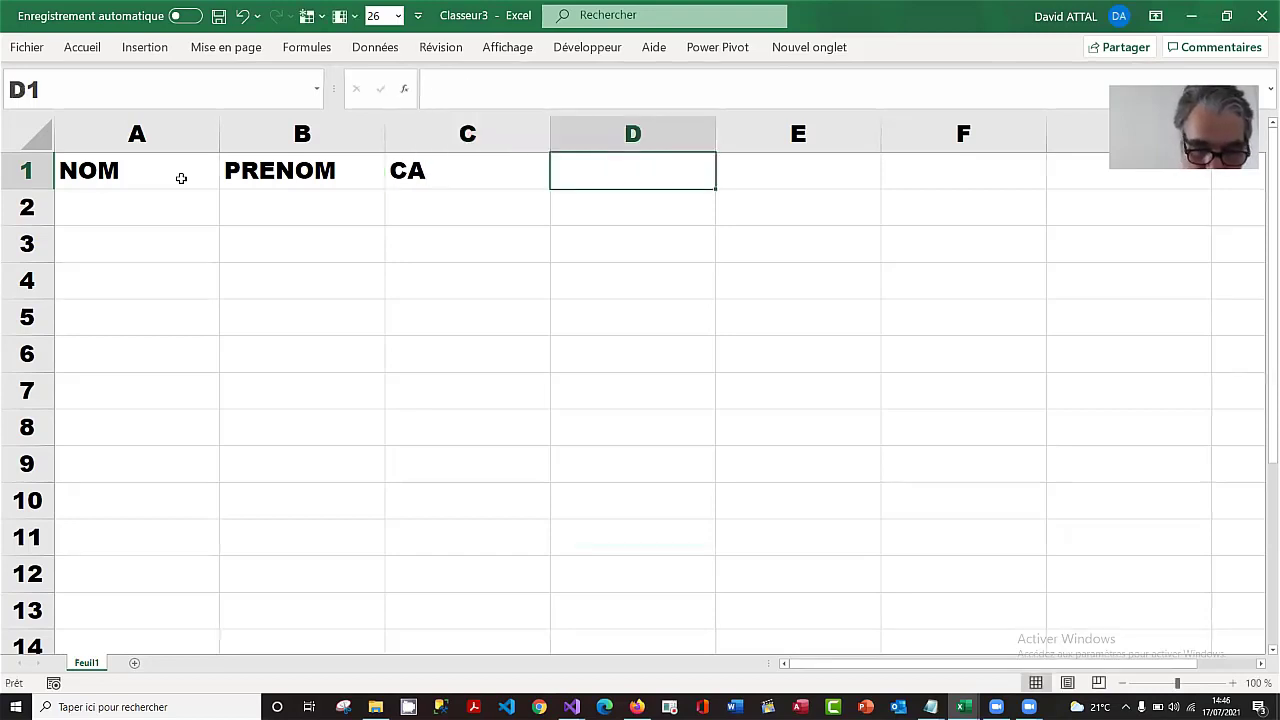
{"action": "type", "text": "CODE PO"}
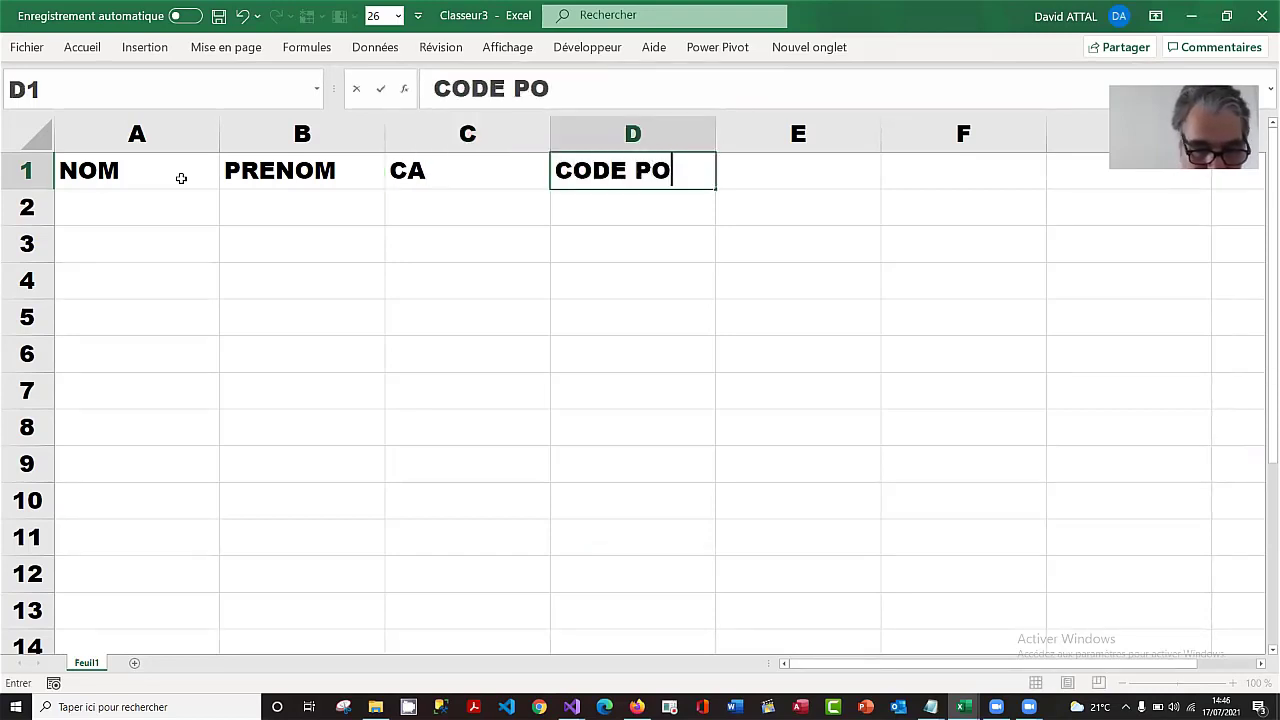
{"action": "type", "text": "STAL"}
{"action": "key", "text": "Return"}
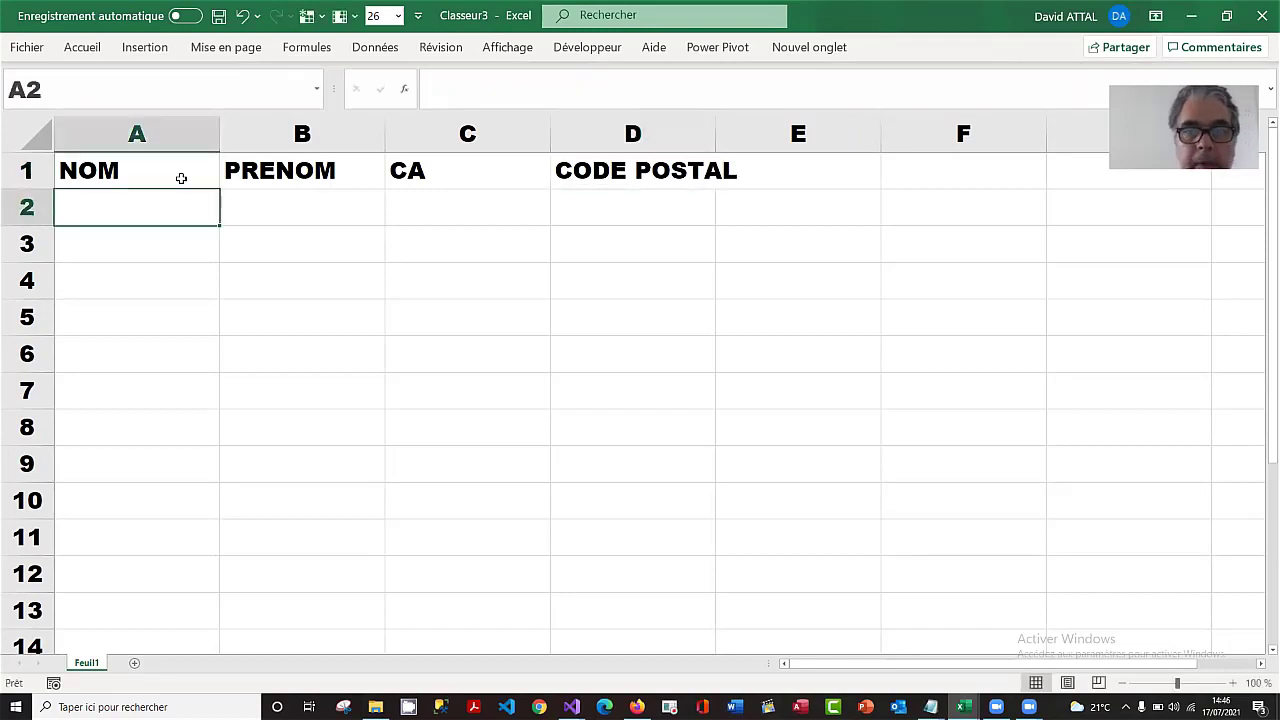
Step: Format A1:D2 as a table with headers, using the light (Clair) style with a solid blue header row
{"action": "left_click_drag", "start_coordinate": [157, 177], "coordinate": [577, 209]}
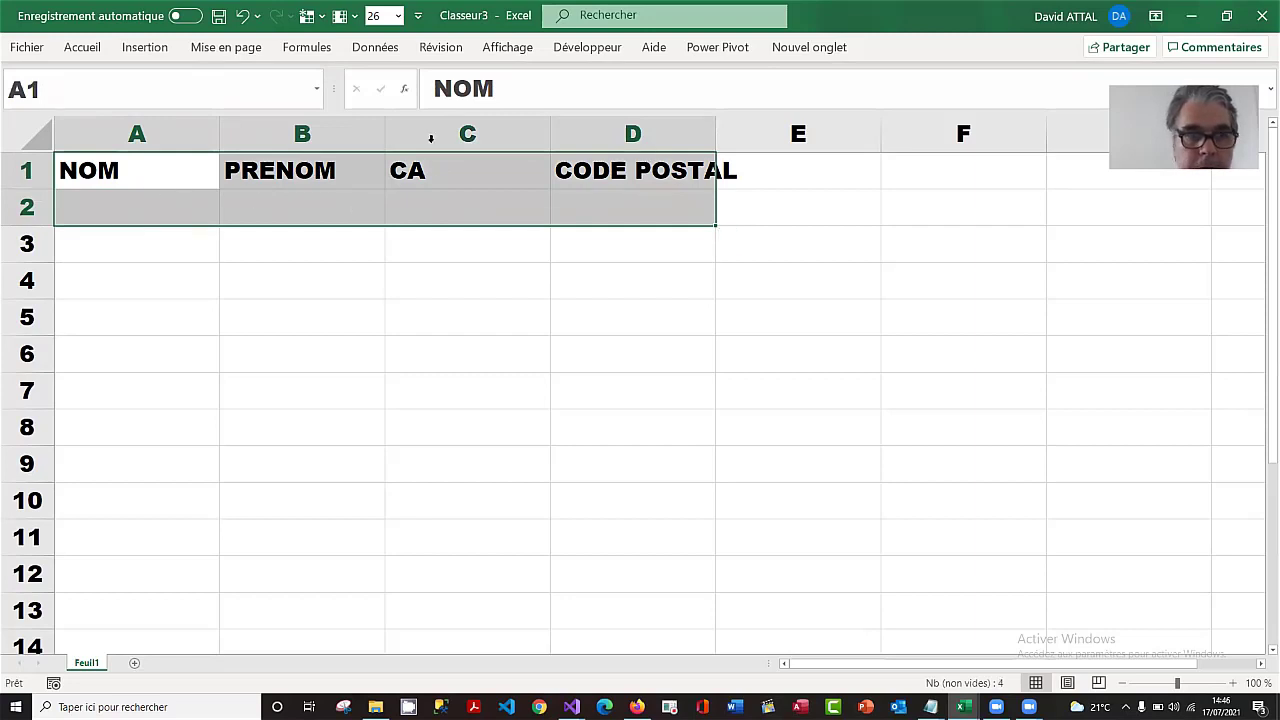
{"action": "left_click", "coordinate": [84, 47]}
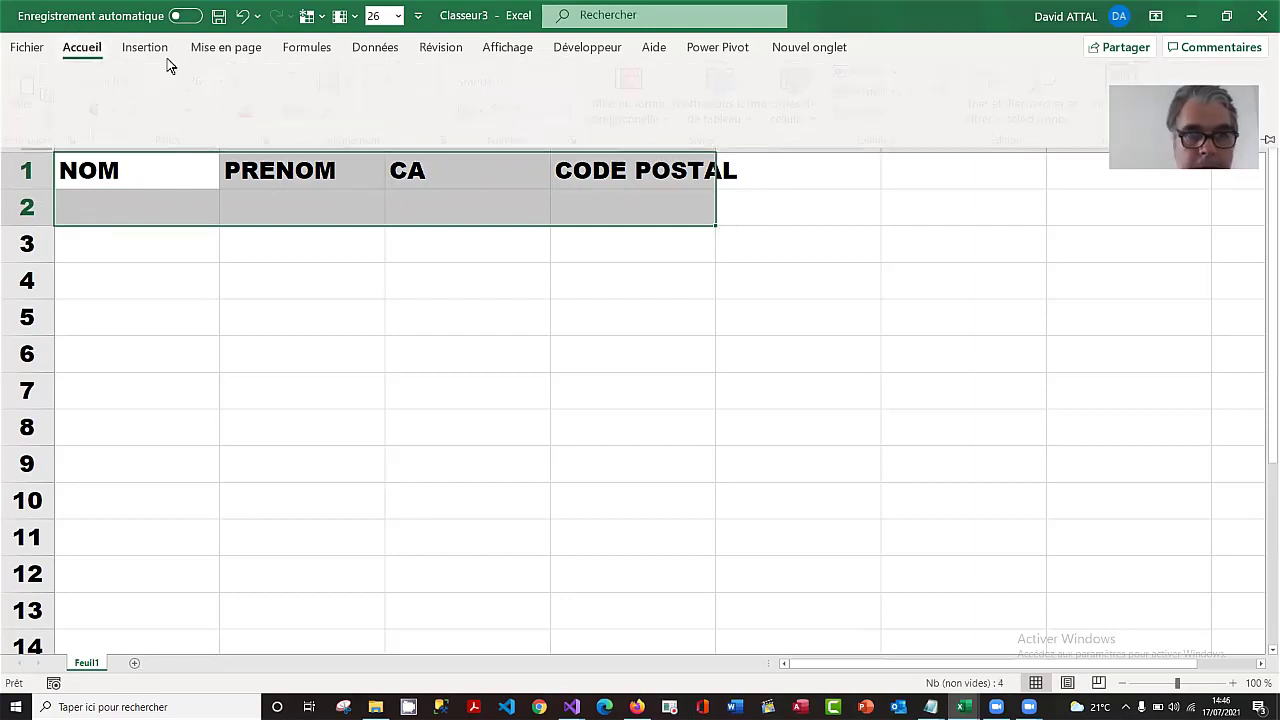
{"action": "left_click", "coordinate": [730, 88]}
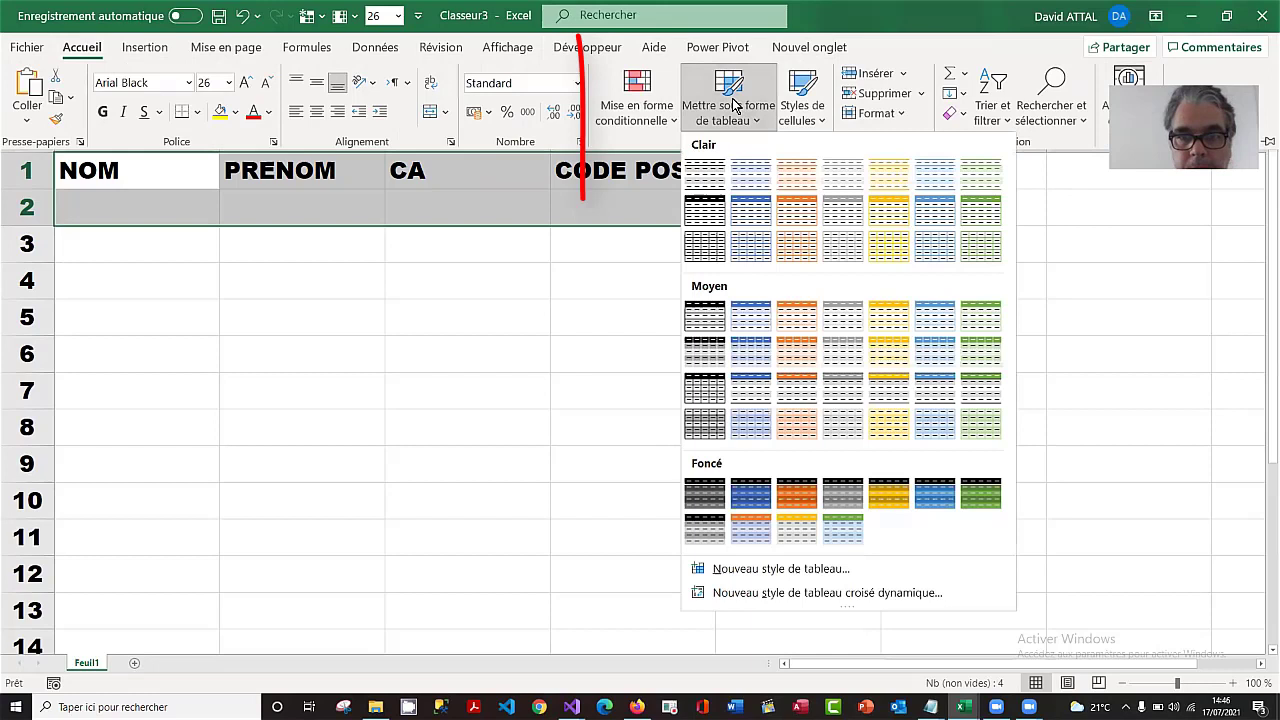
{"action": "left_click", "coordinate": [757, 219]}
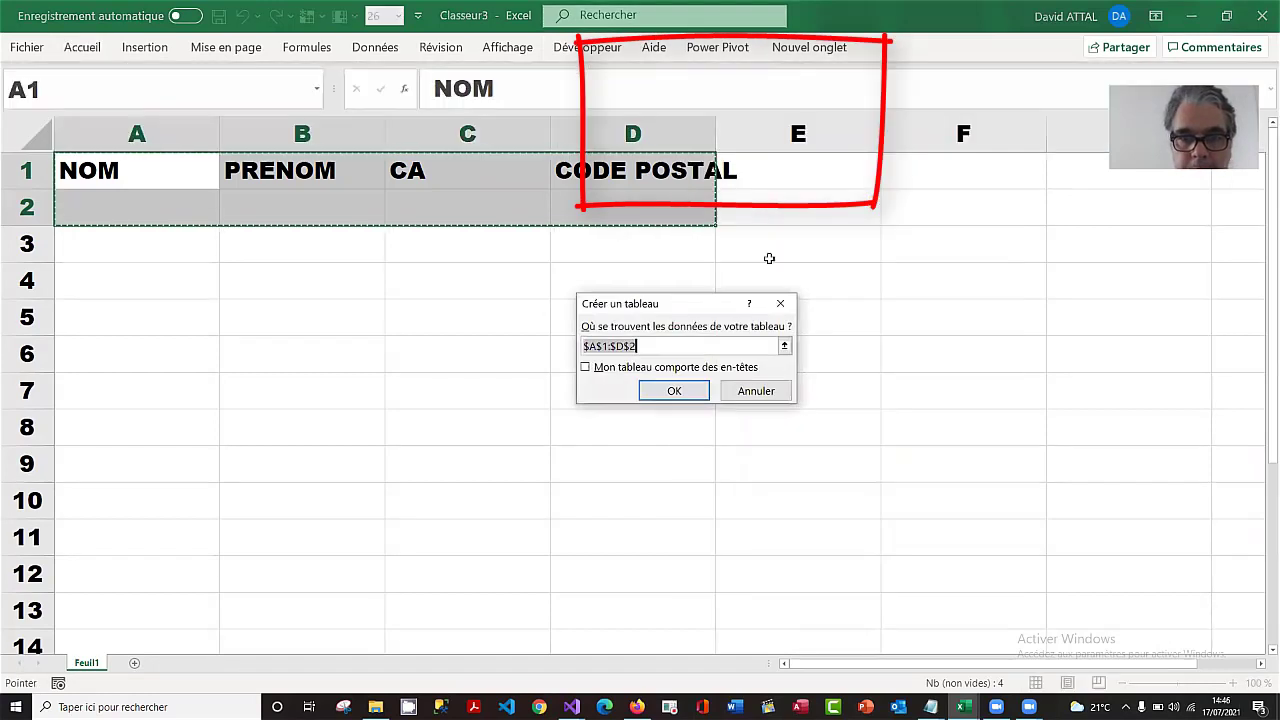
{"action": "left_click", "coordinate": [587, 368]}
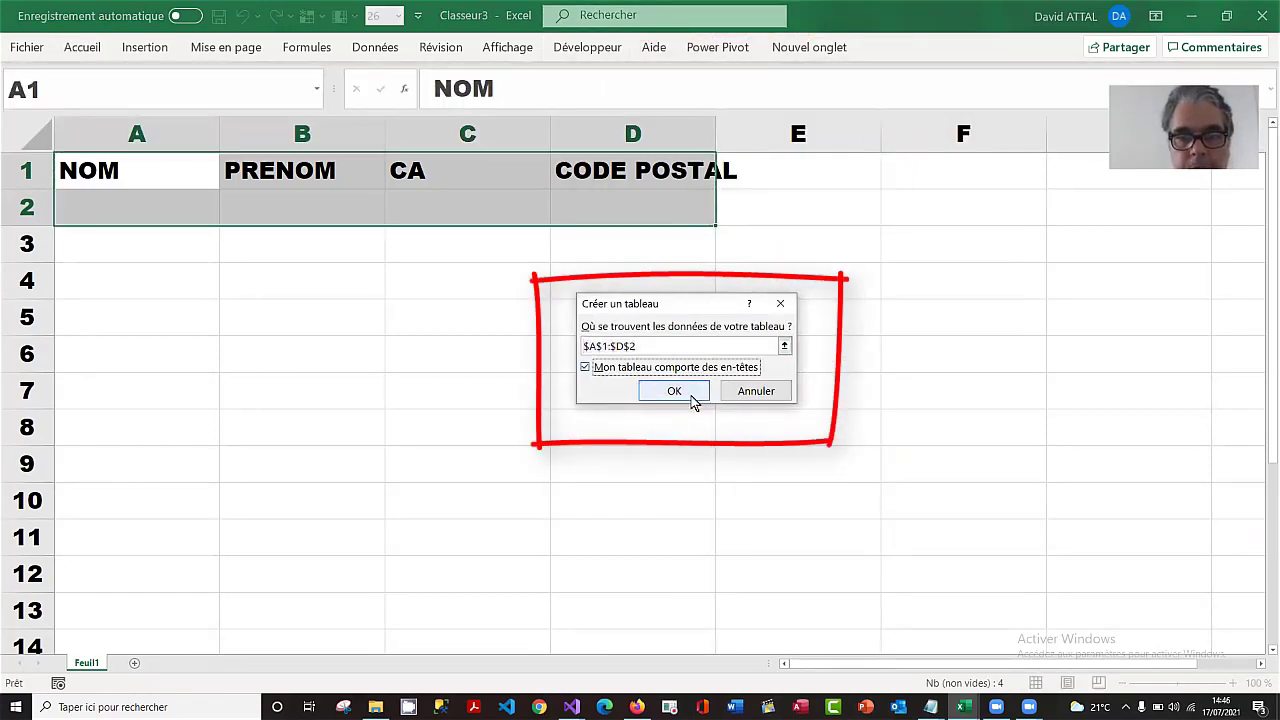
{"action": "left_click", "coordinate": [677, 391]}
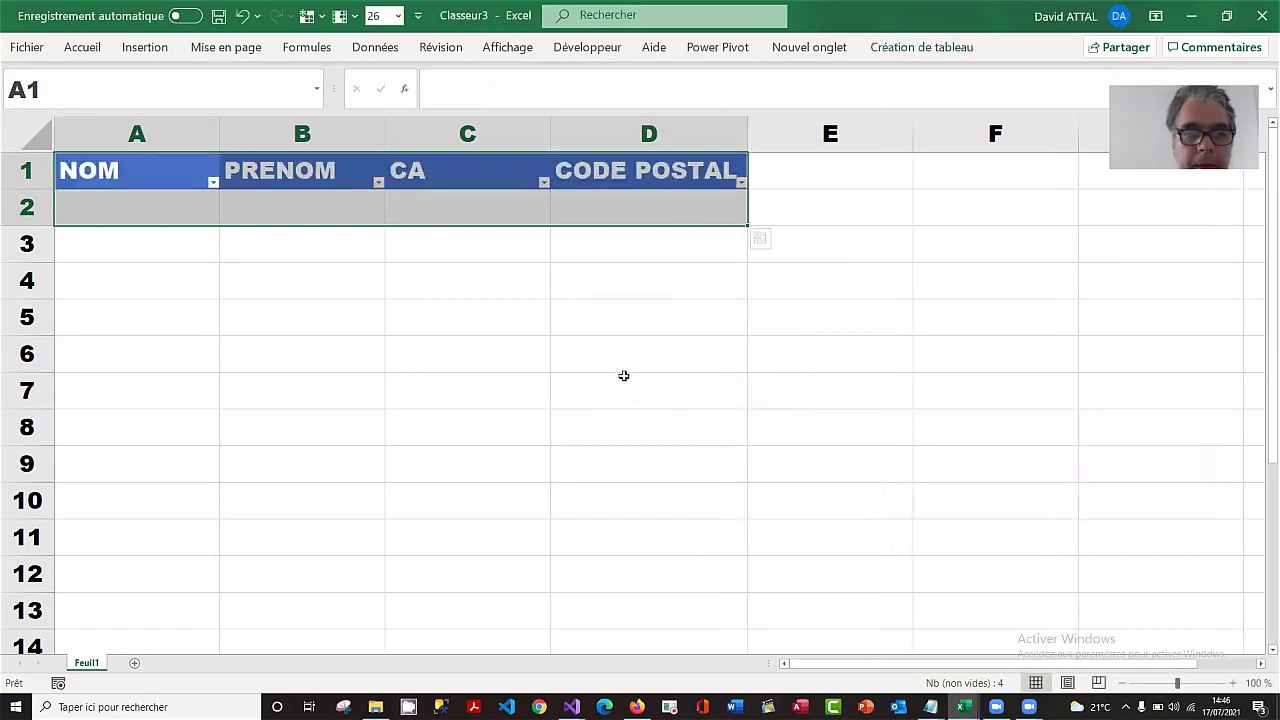
Step: Fill in the first record in row 2 with the person's last name, first name and a CA of 6500
{"action": "left_click", "coordinate": [147, 206]}
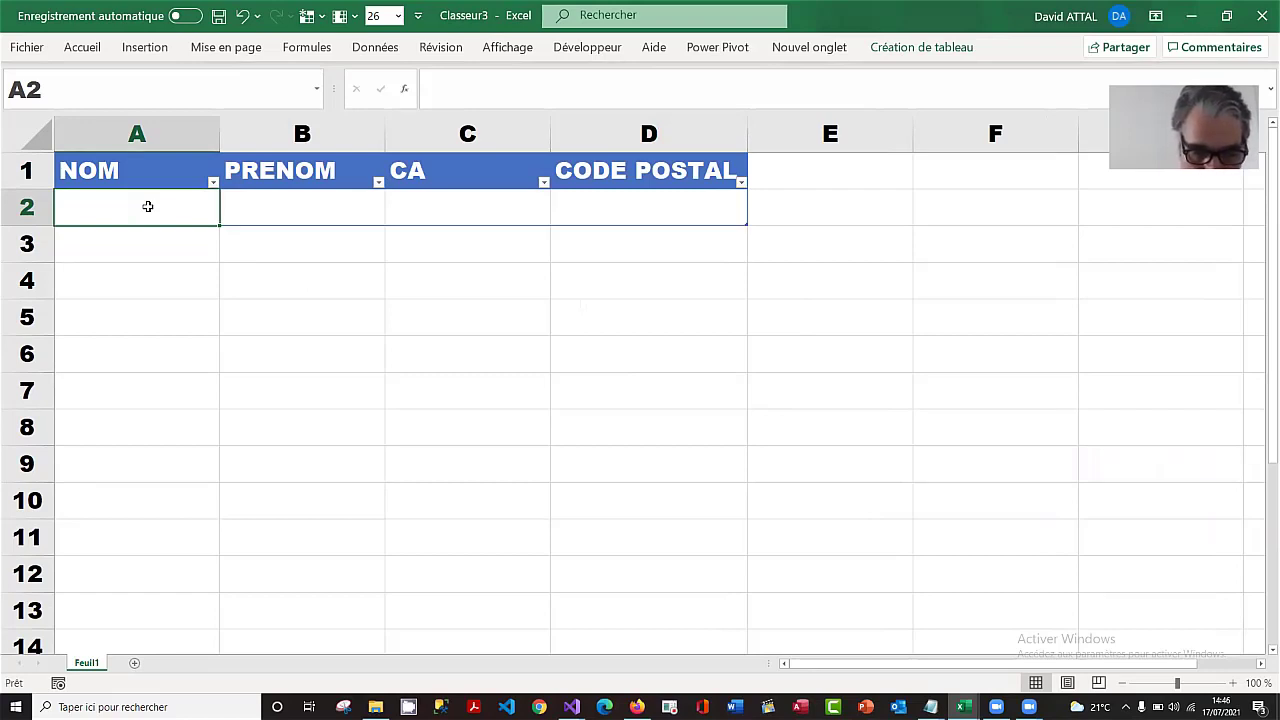
{"action": "type", "text": "MARTIN"}
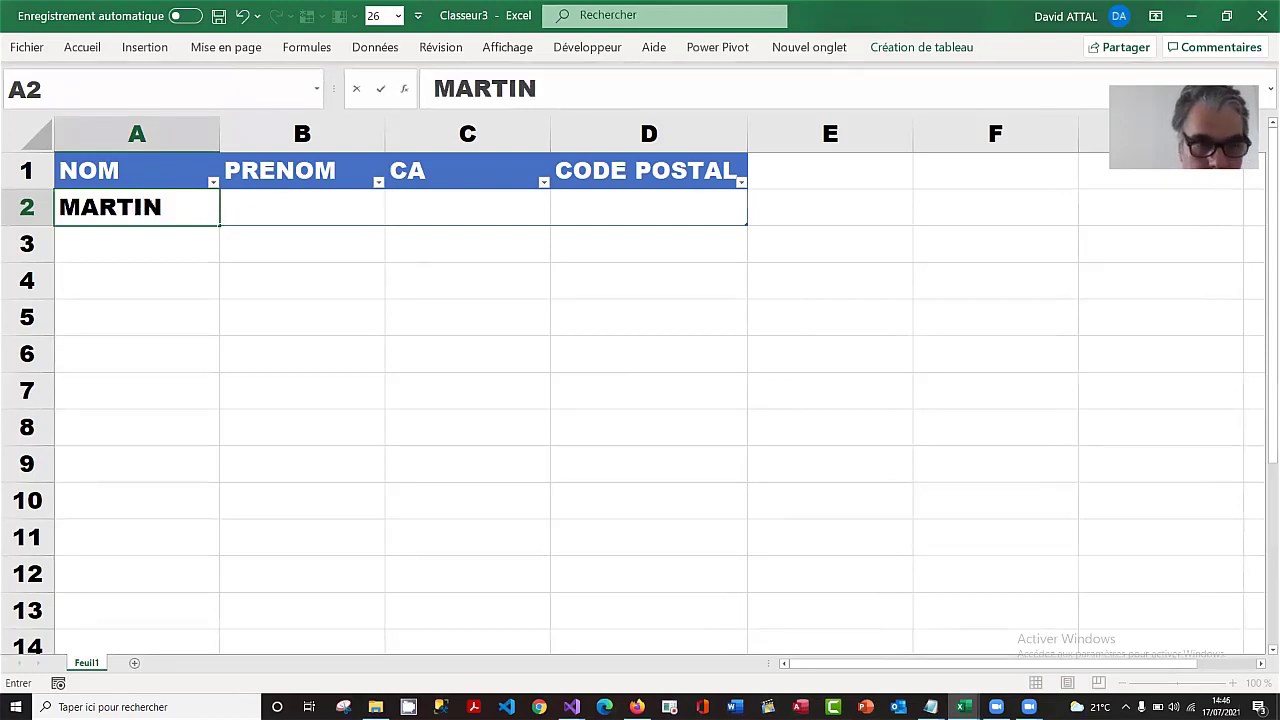
{"action": "key", "text": "Tab"}
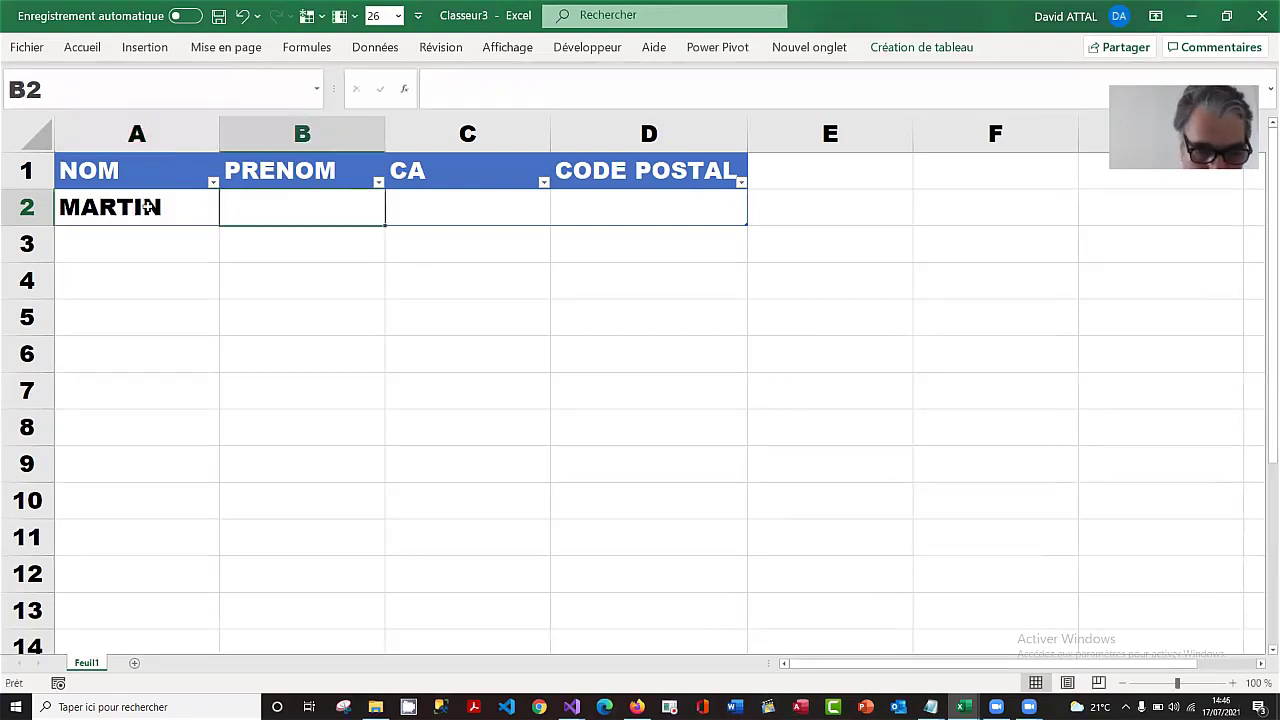
{"action": "type", "text": "RENE"}
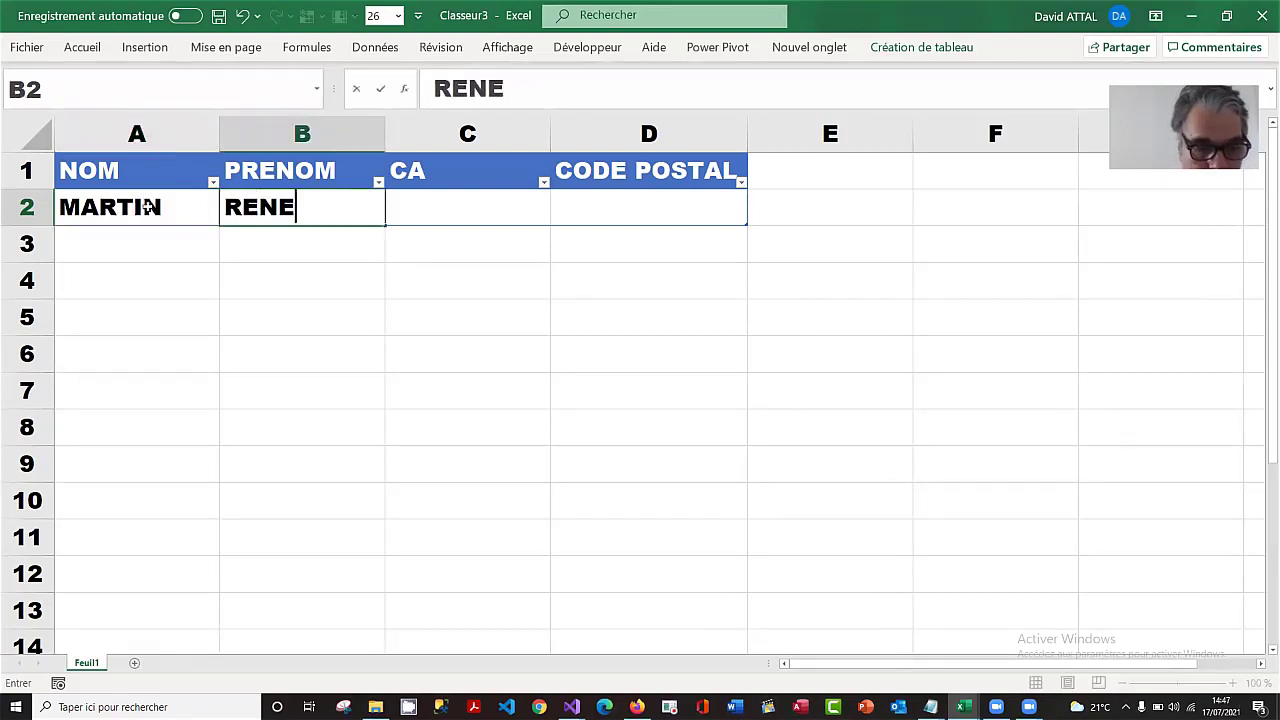
{"action": "key", "text": "Tab"}
{"action": "type", "text": "6500"}
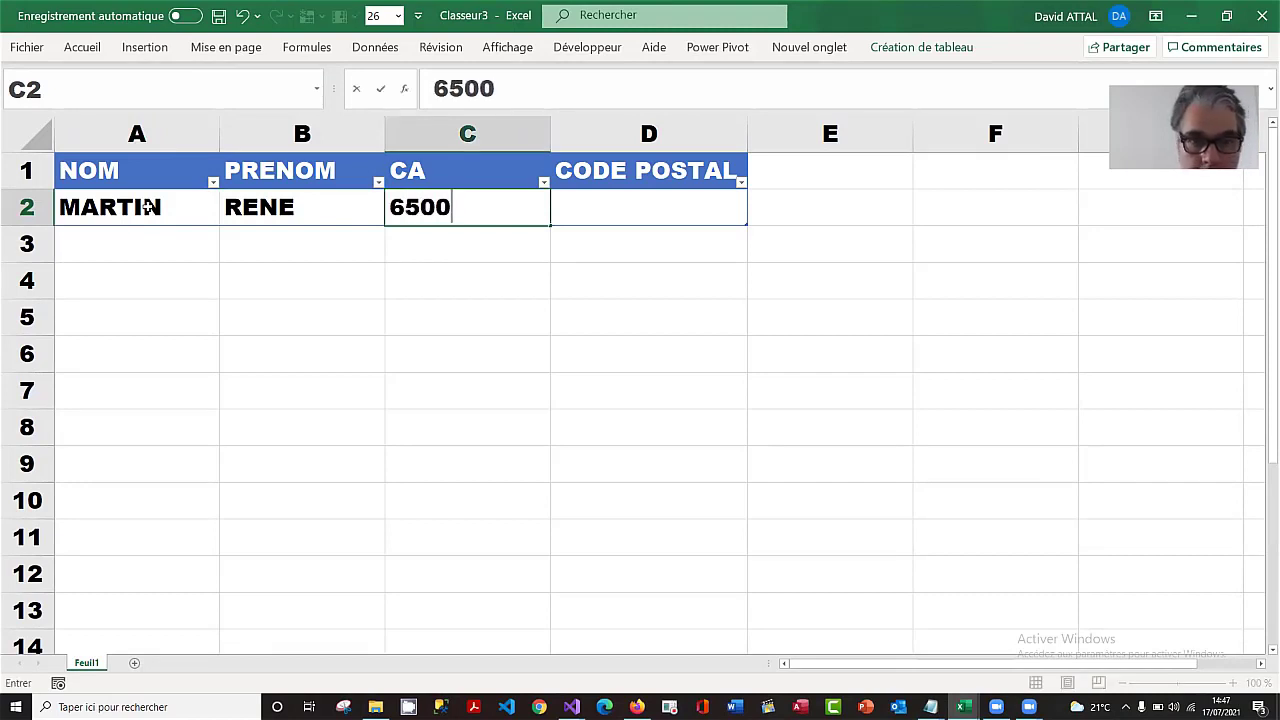
{"action": "key", "text": "Tab"}
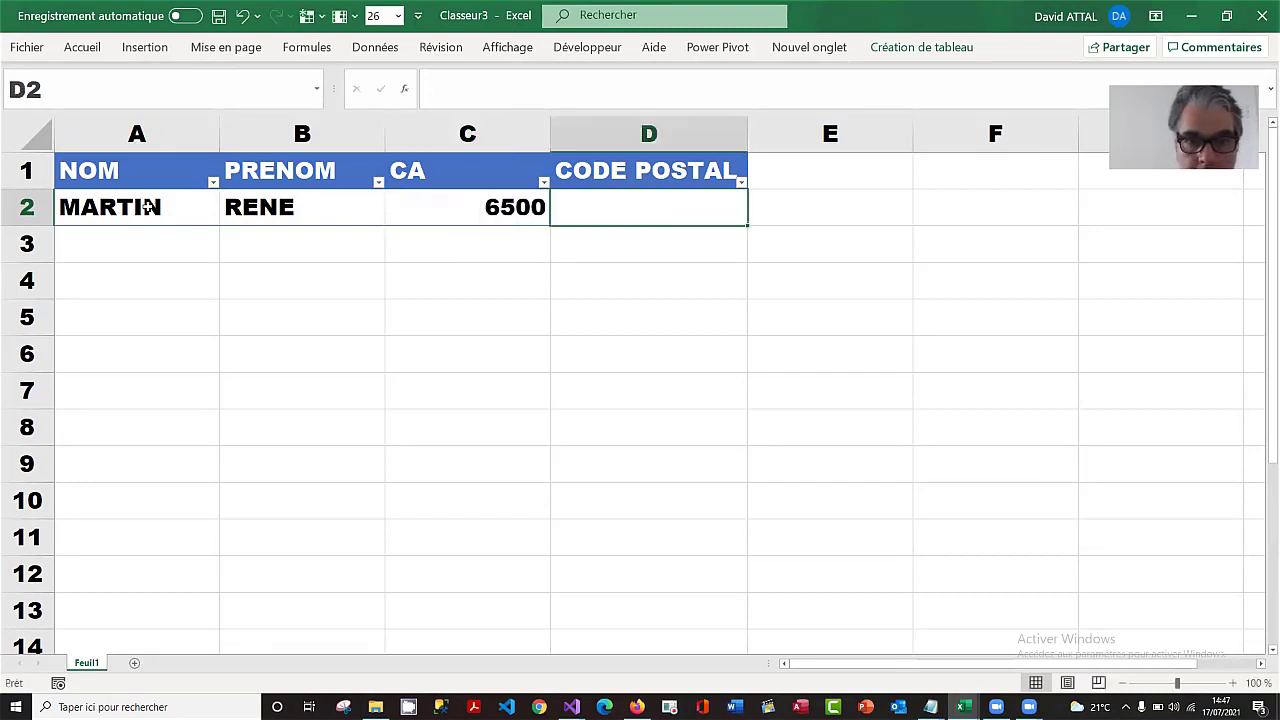
Step: Apply the Monétaire number format with two decimals and the € symbol to the CA value in C2
{"action": "left_click", "coordinate": [490, 200]}
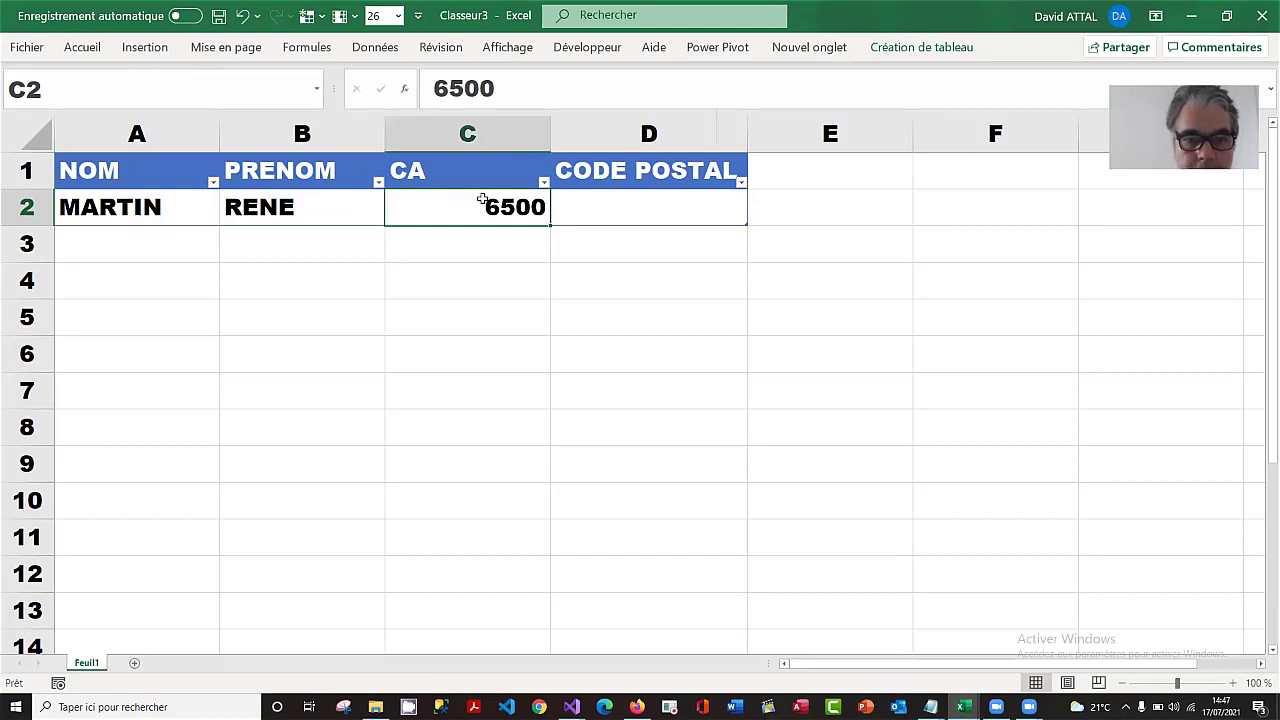
{"action": "right_click", "coordinate": [482, 199]}
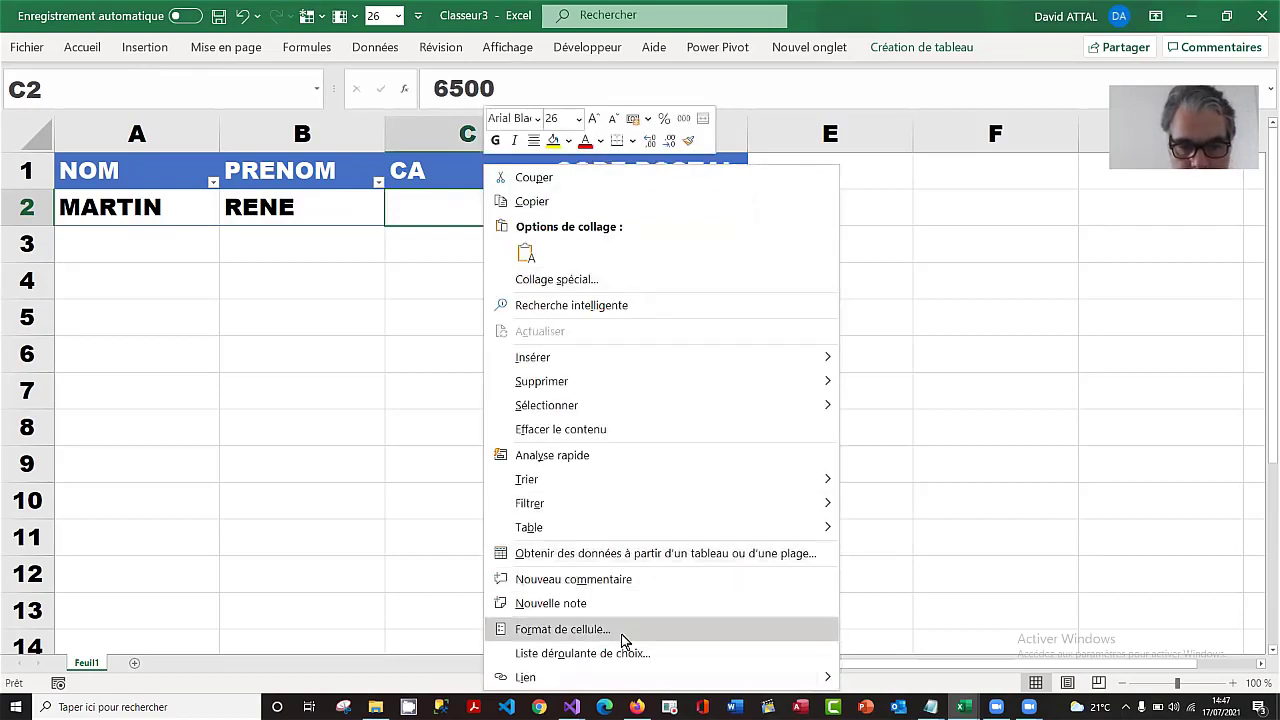
{"action": "left_click", "coordinate": [562, 629]}
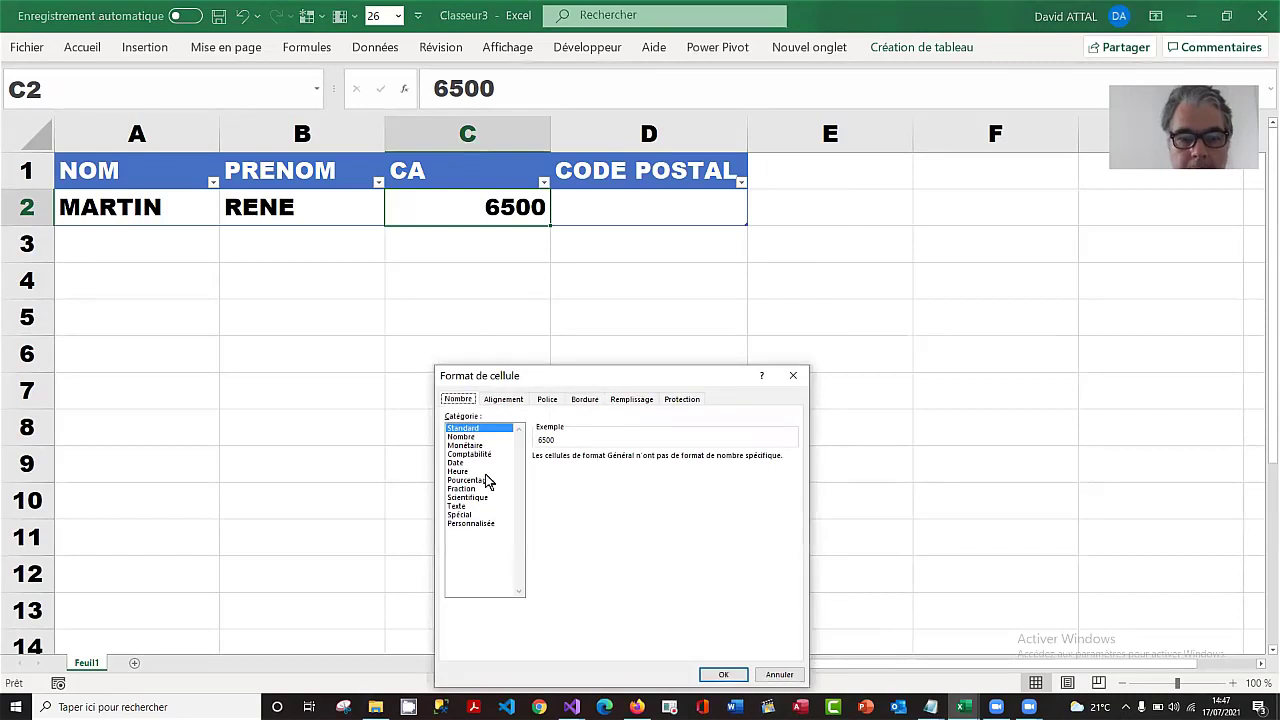
{"action": "left_click", "coordinate": [486, 446]}
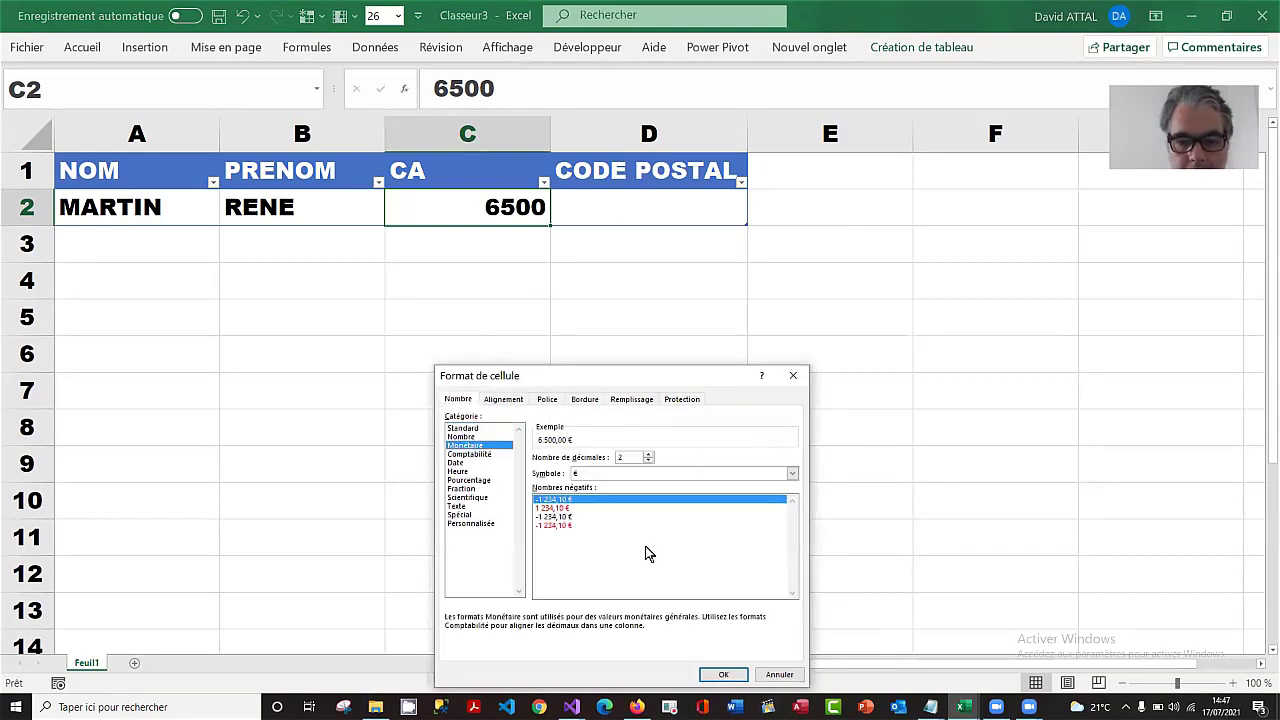
{"action": "left_click", "coordinate": [724, 675]}
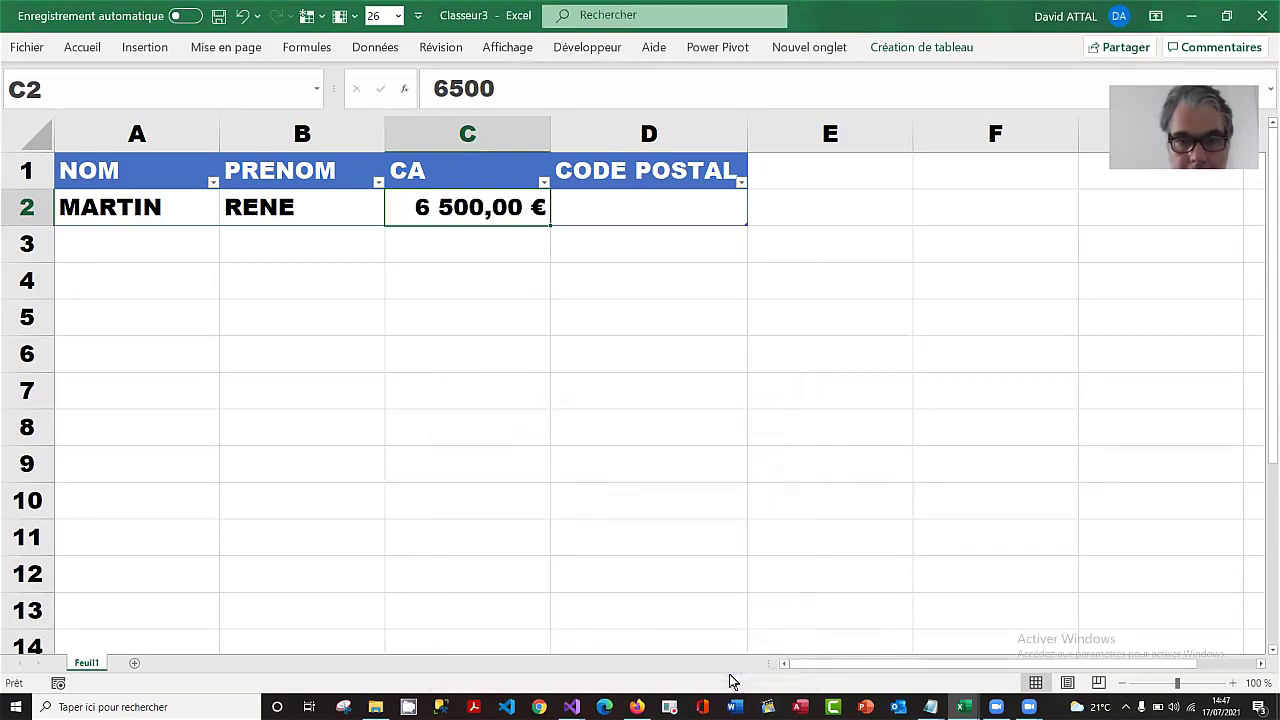
Step: Enter 75000 as the CODE POSTAL in D2 and extend the table with a new row below
{"action": "left_click", "coordinate": [653, 209]}
{"action": "type", "text": "7"}
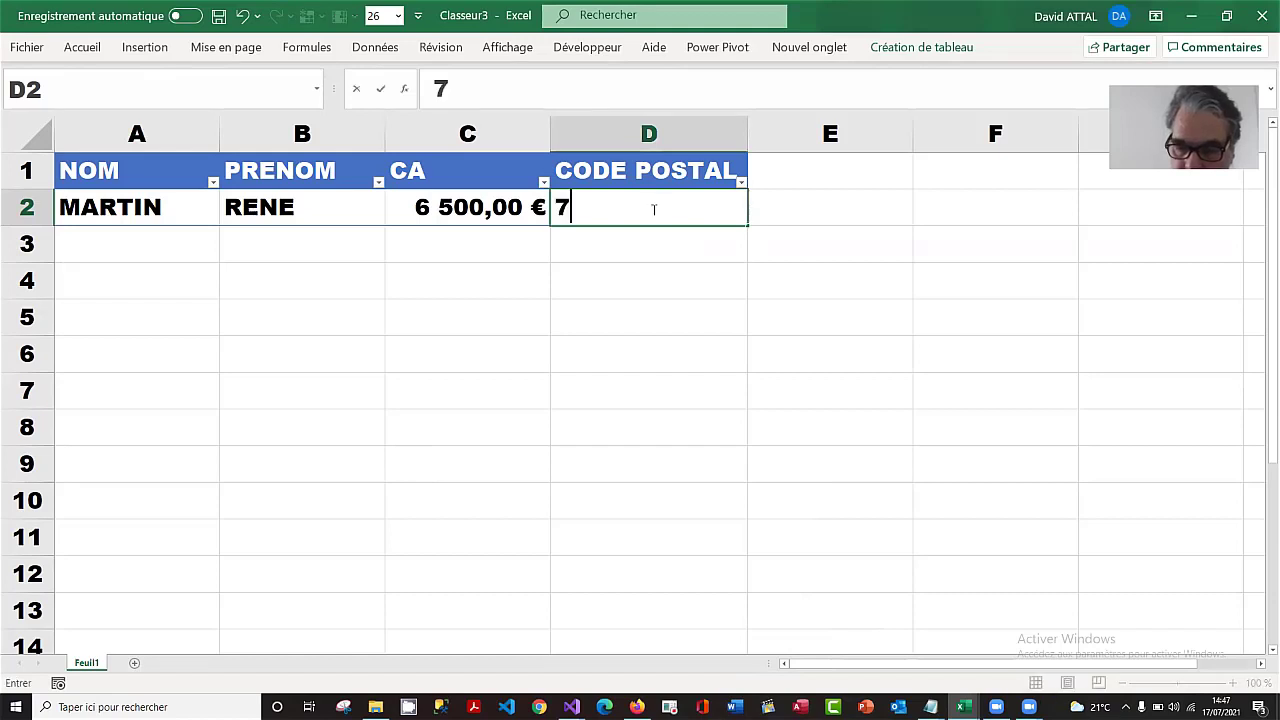
{"action": "type", "text": "5000"}
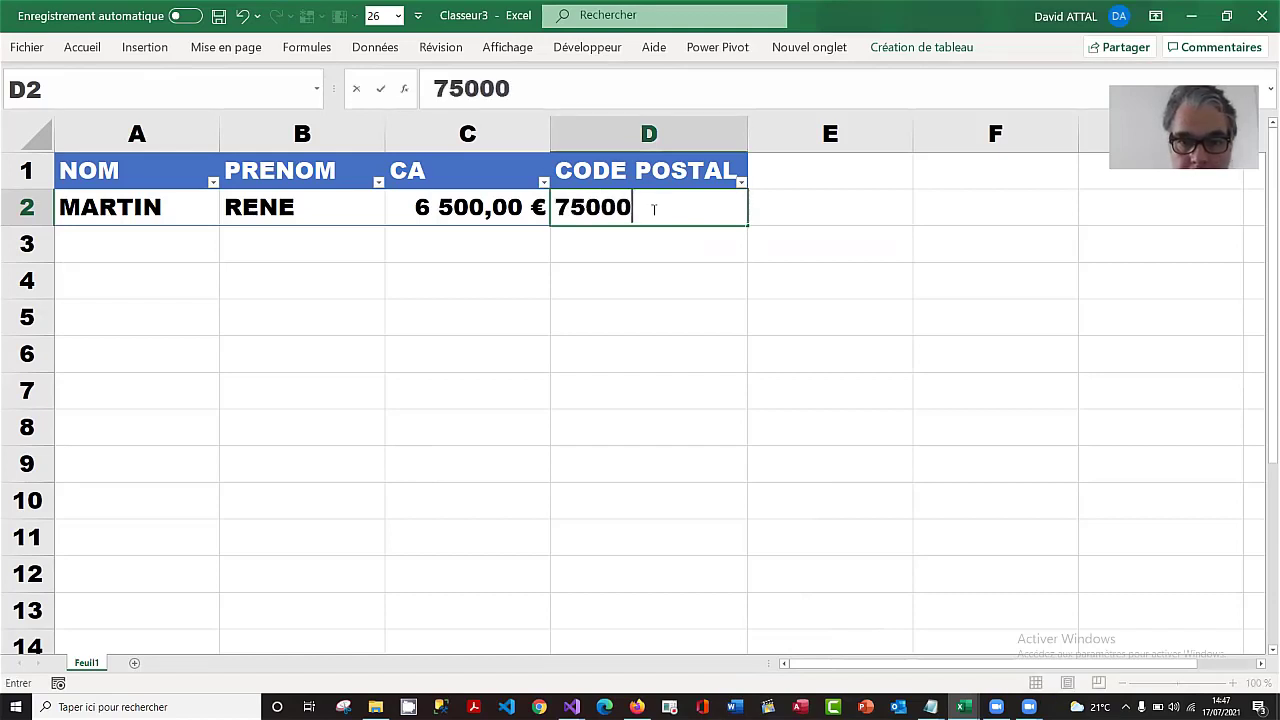
{"action": "key", "text": "Return"}
{"action": "left_click", "coordinate": [653, 208]}
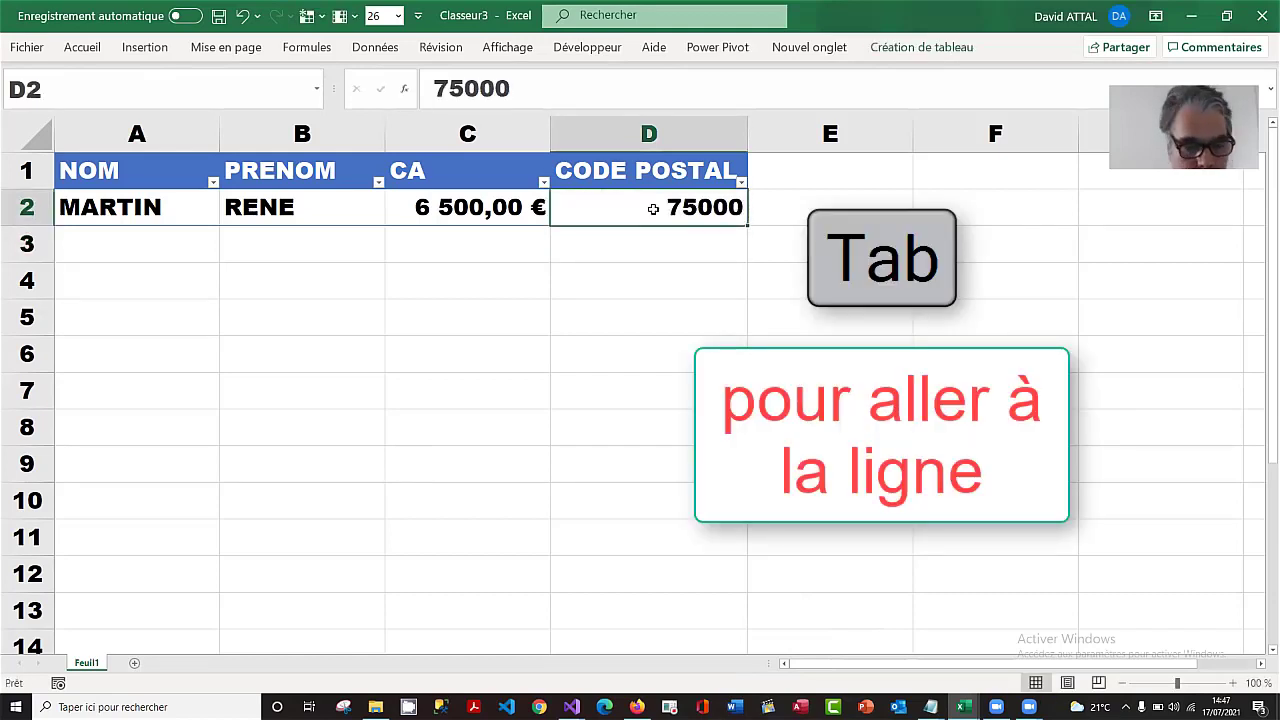
{"action": "key", "text": "Tab"}
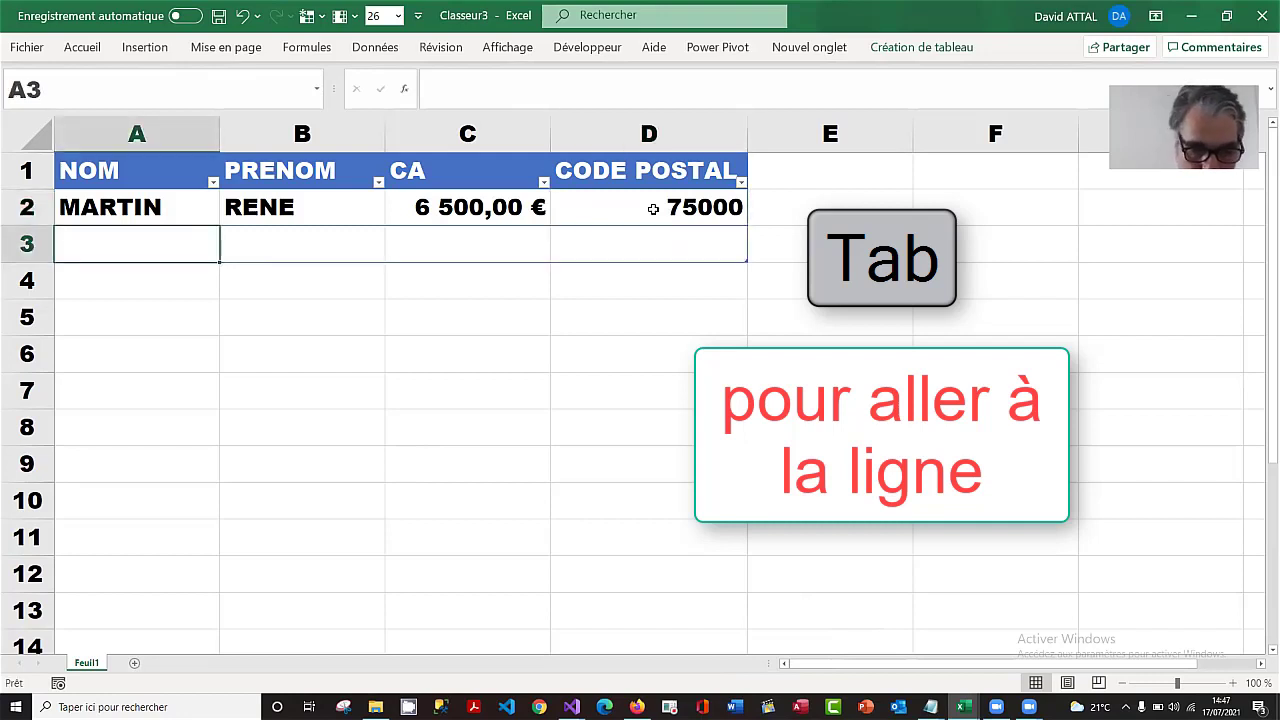
Step: Fill row 3 with the second person's last name, first name, CA 7500 and CODE POSTAL 92000, and add another table row
{"action": "type", "text": "DURAND"}
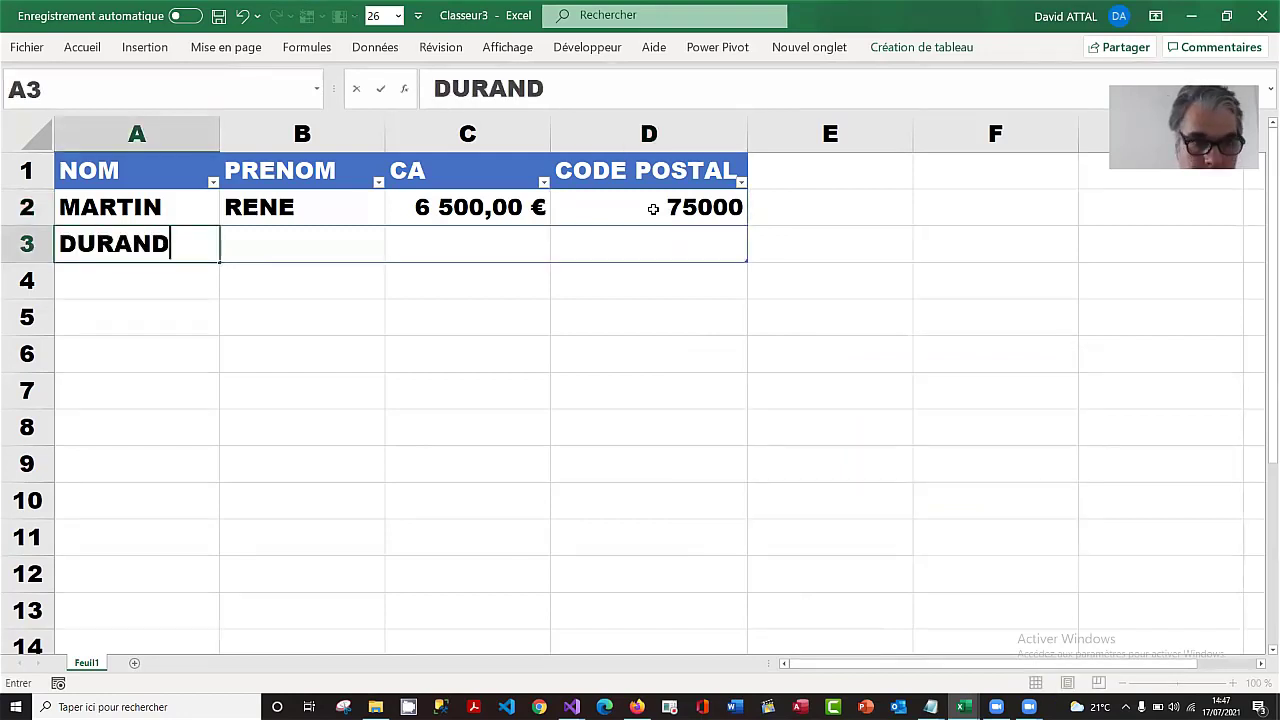
{"action": "key", "text": "Tab"}
{"action": "type", "text": "DAVID"}
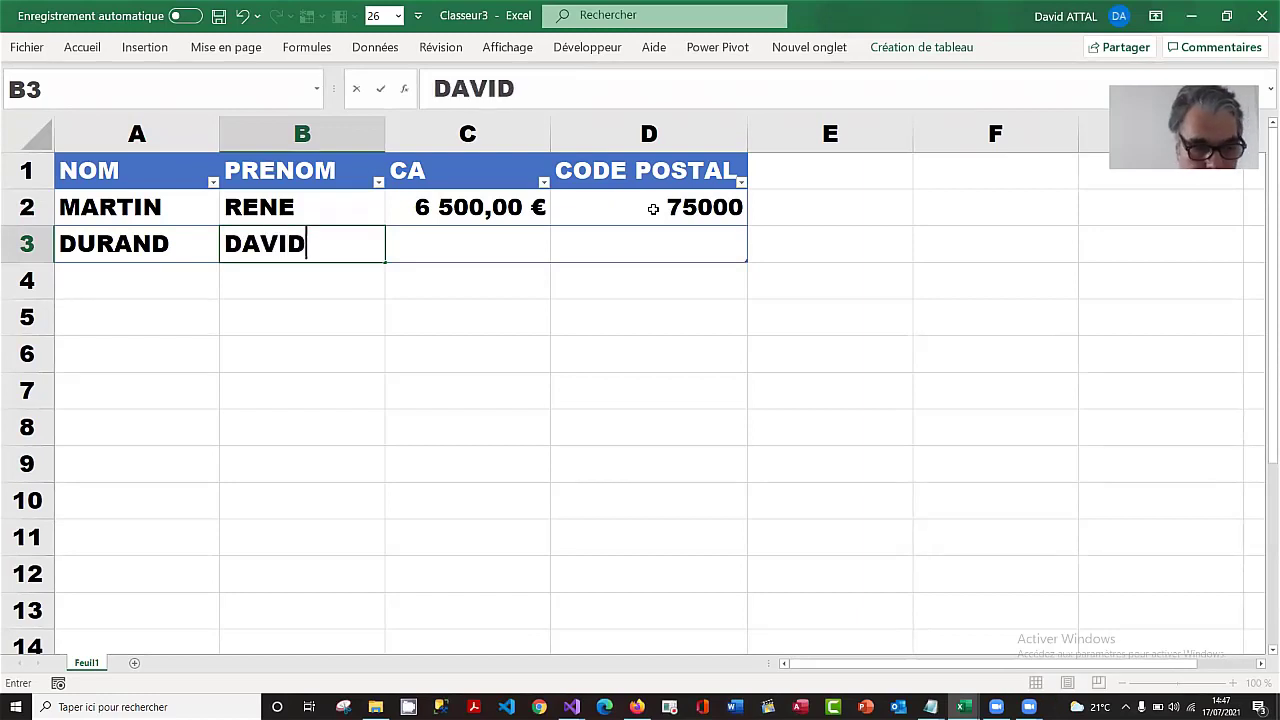
{"action": "key", "text": "Tab"}
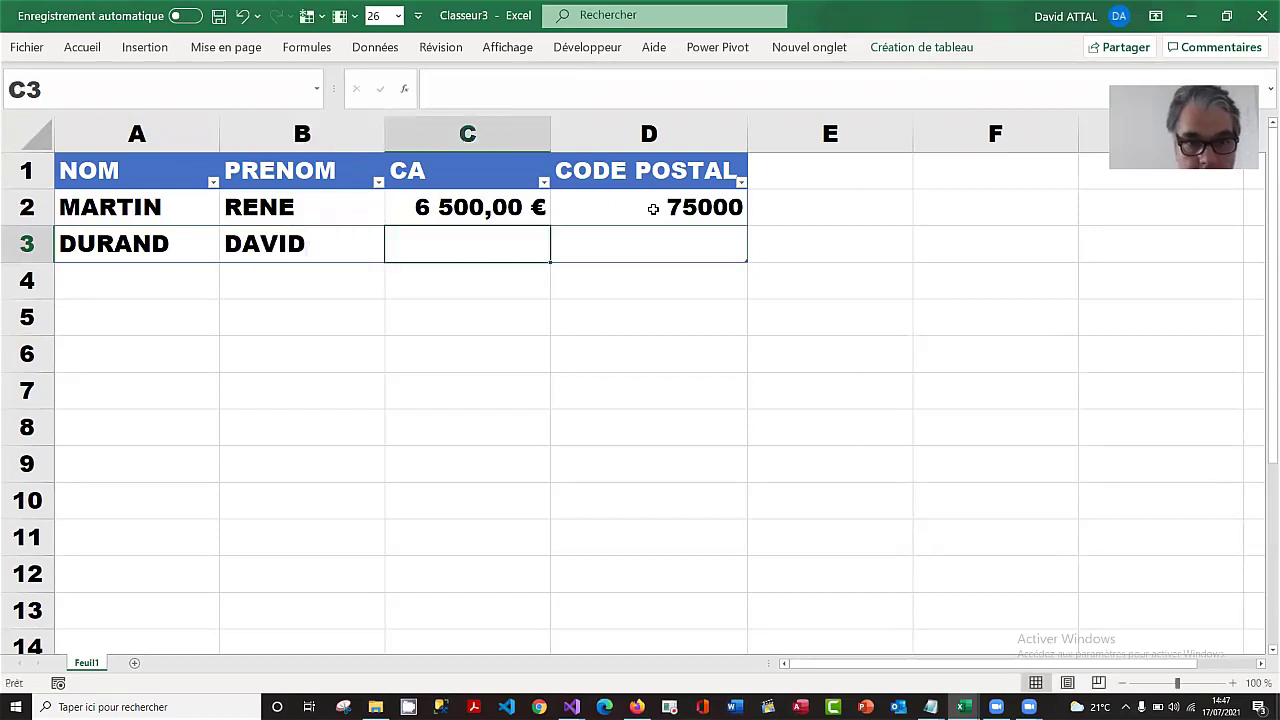
{"action": "type", "text": "7500"}
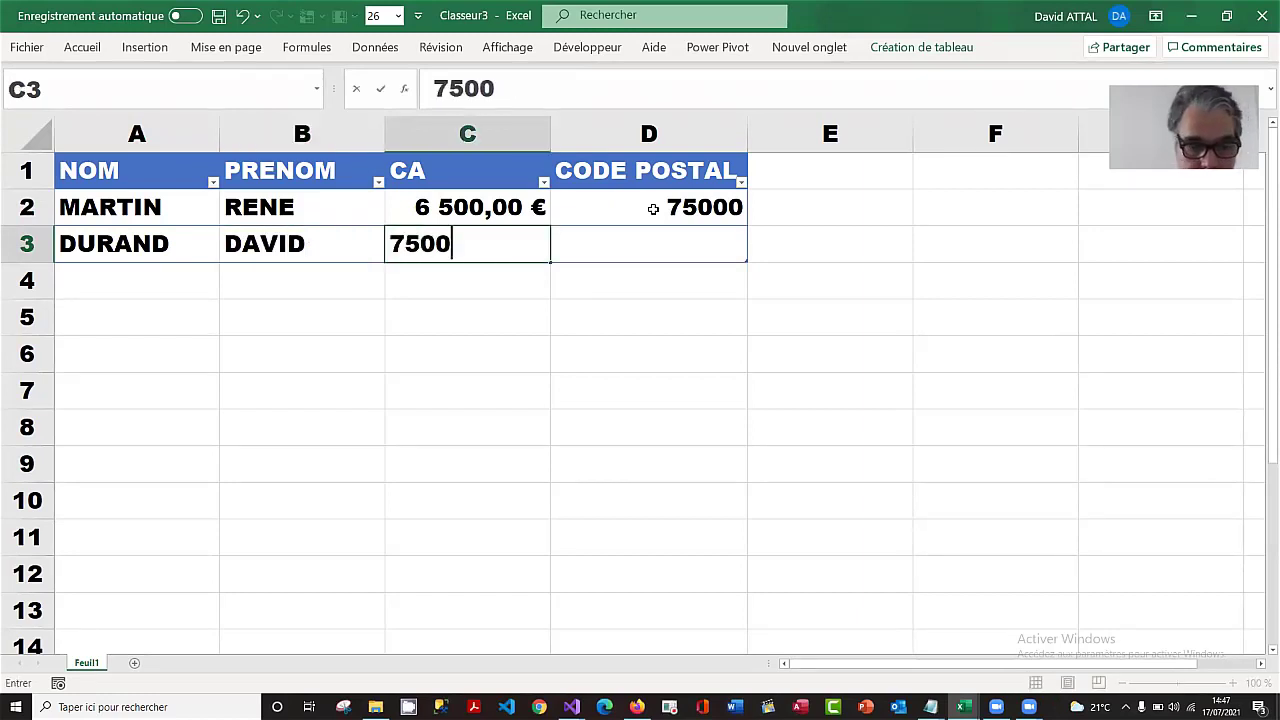
{"action": "key", "text": "Tab"}
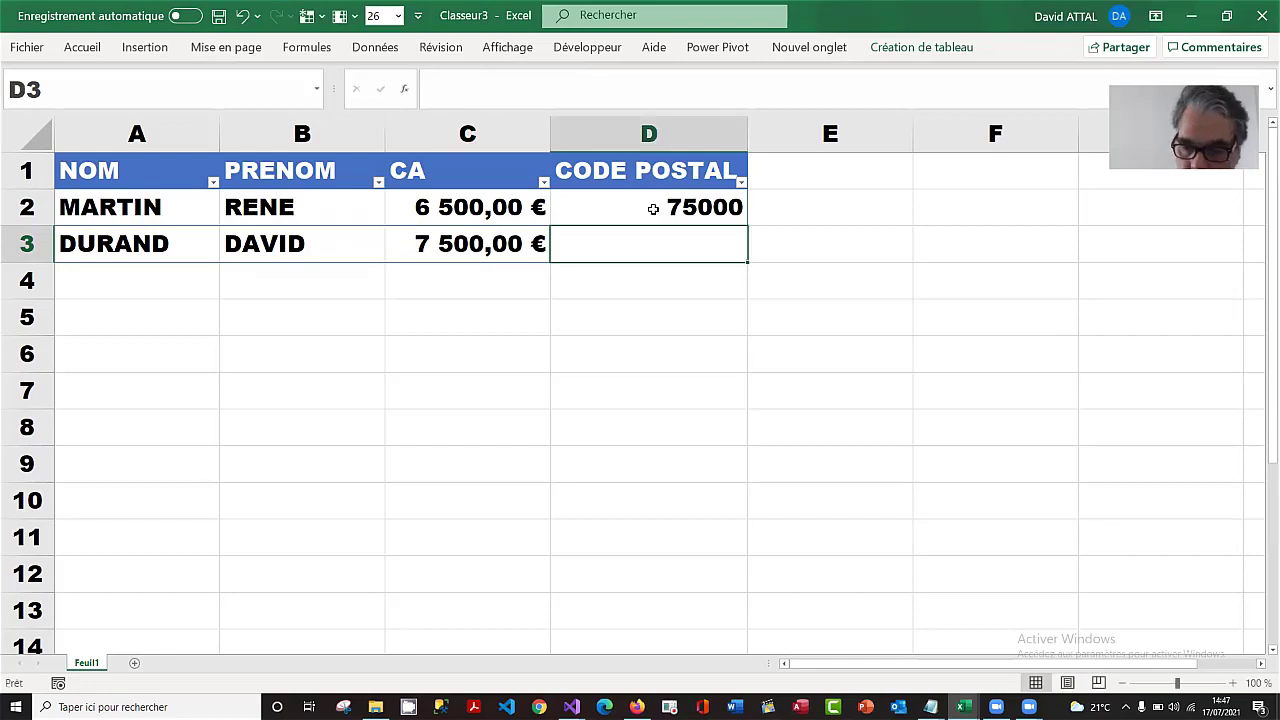
{"action": "type", "text": "92000"}
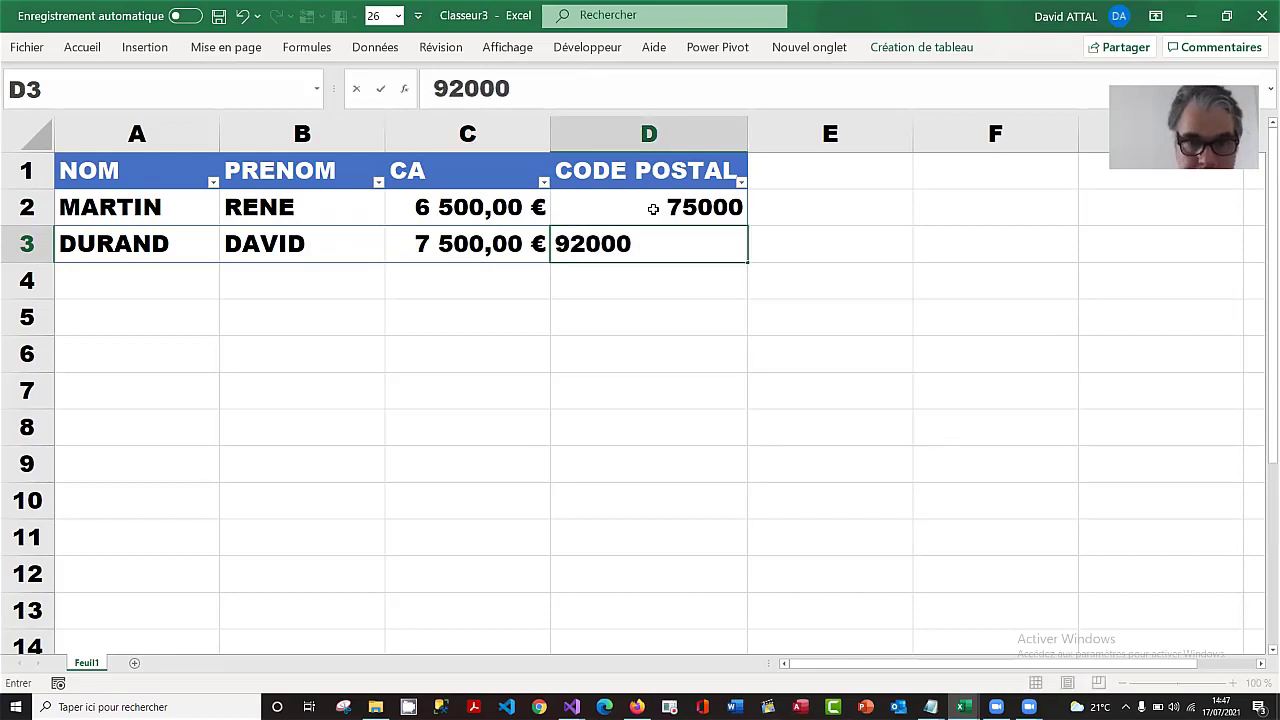
{"action": "key", "text": "Tab"}
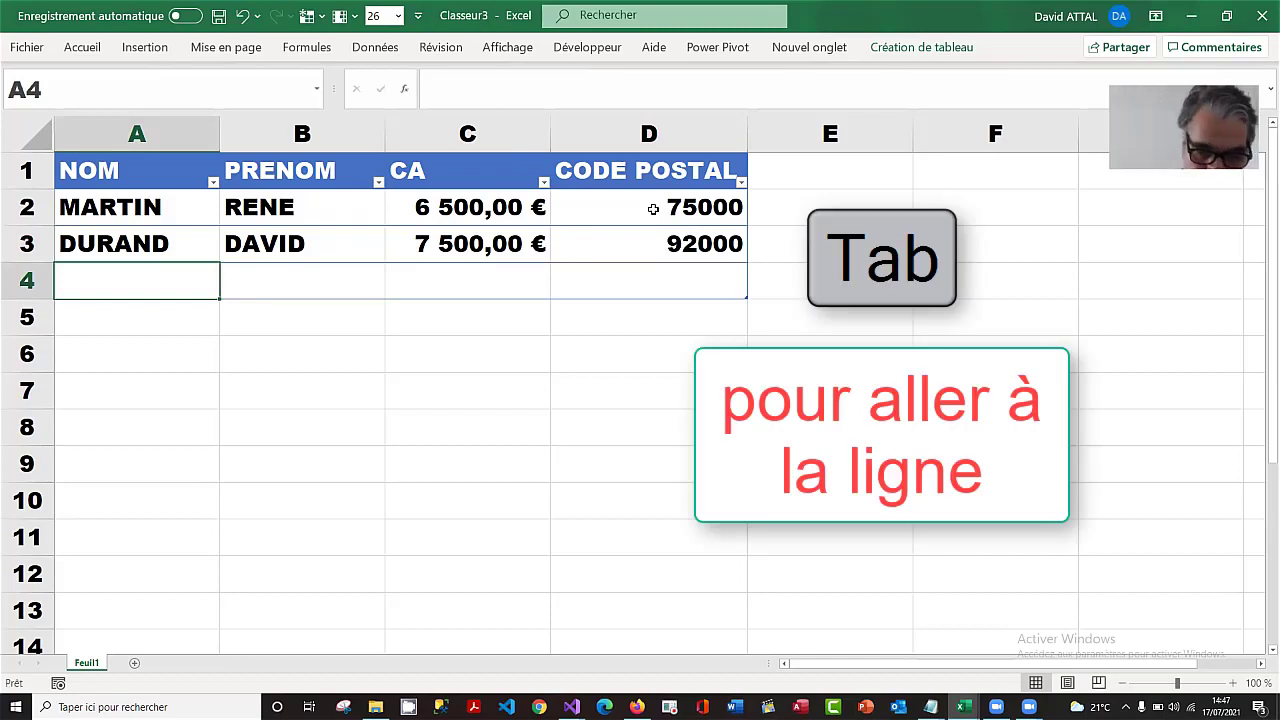
Step: Fill row 4 with the third person's last name, first name, CA 13000 and CODE POSTAL 78000, and add another table row
{"action": "type", "text": "DUPON"}
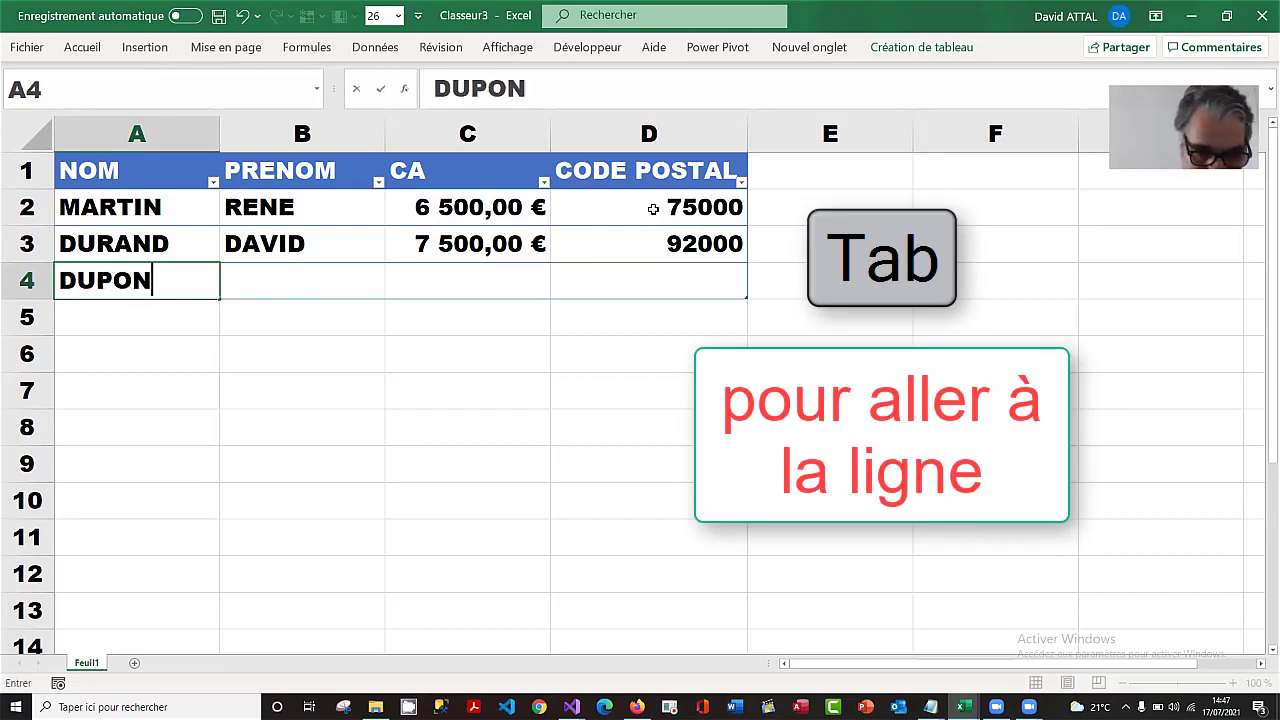
{"action": "type", "text": "T"}
{"action": "key", "text": "Tab"}
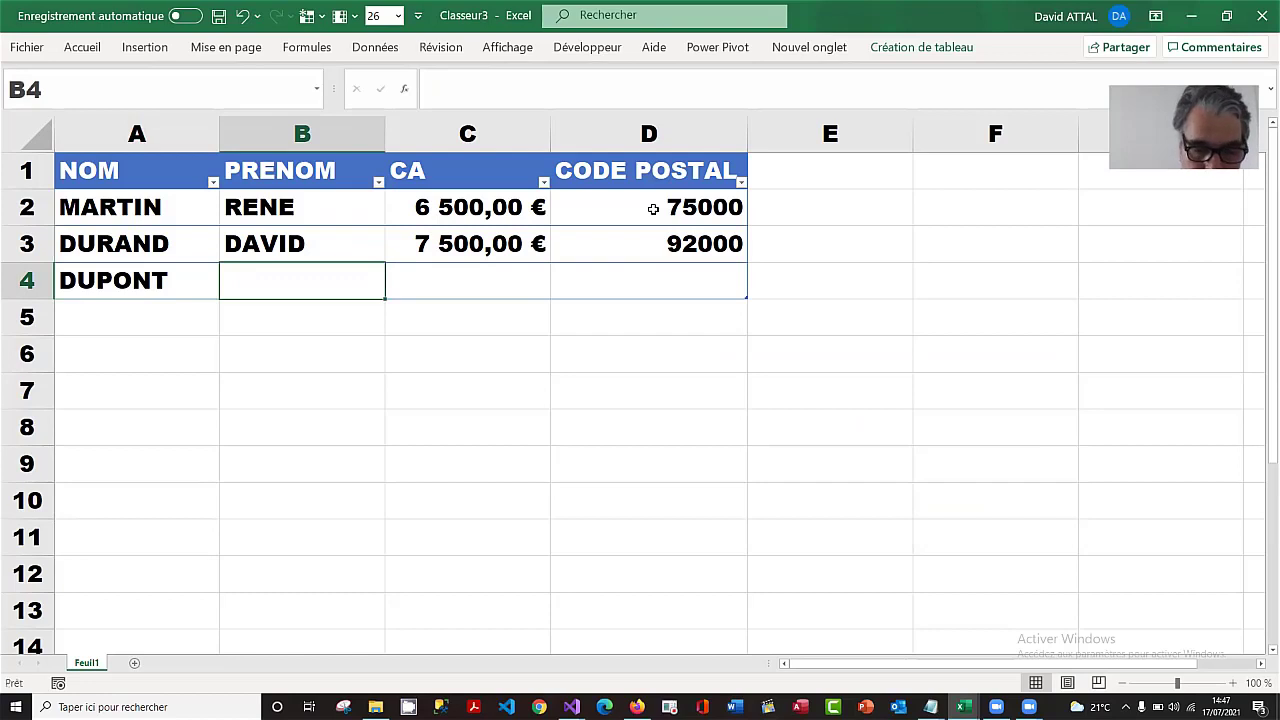
{"action": "type", "text": "MARIE"}
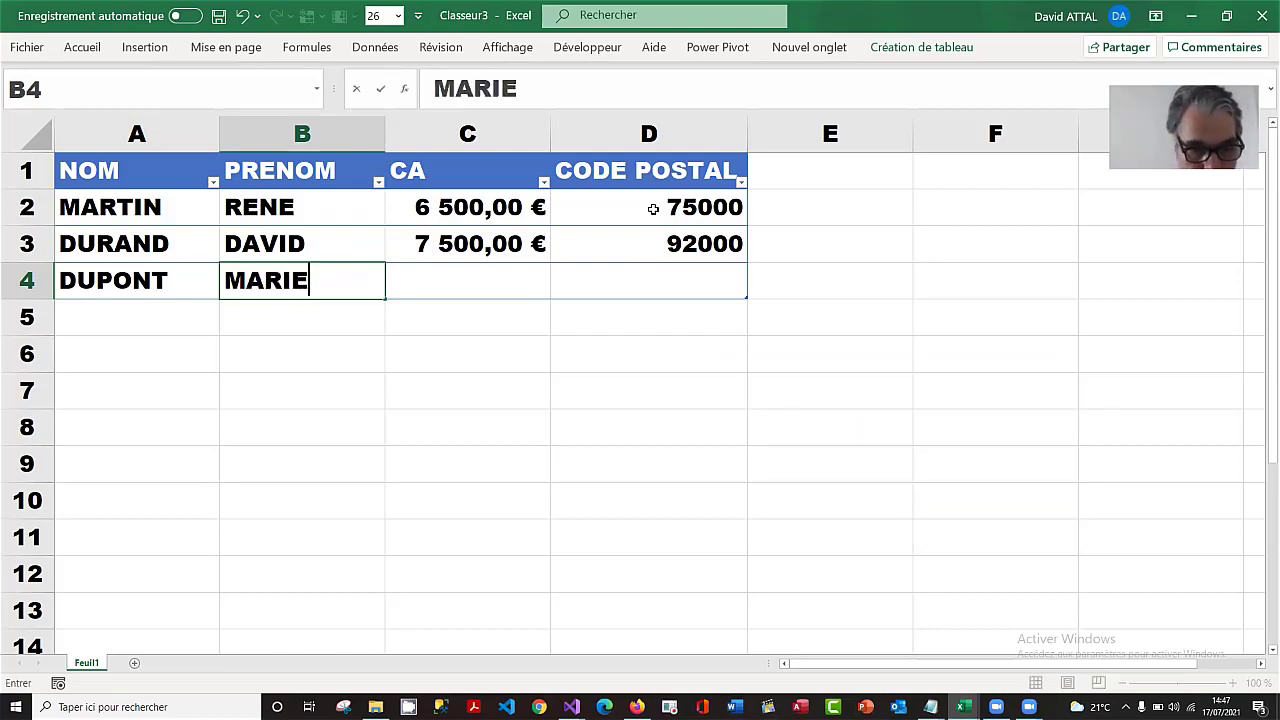
{"action": "key", "text": "Tab"}
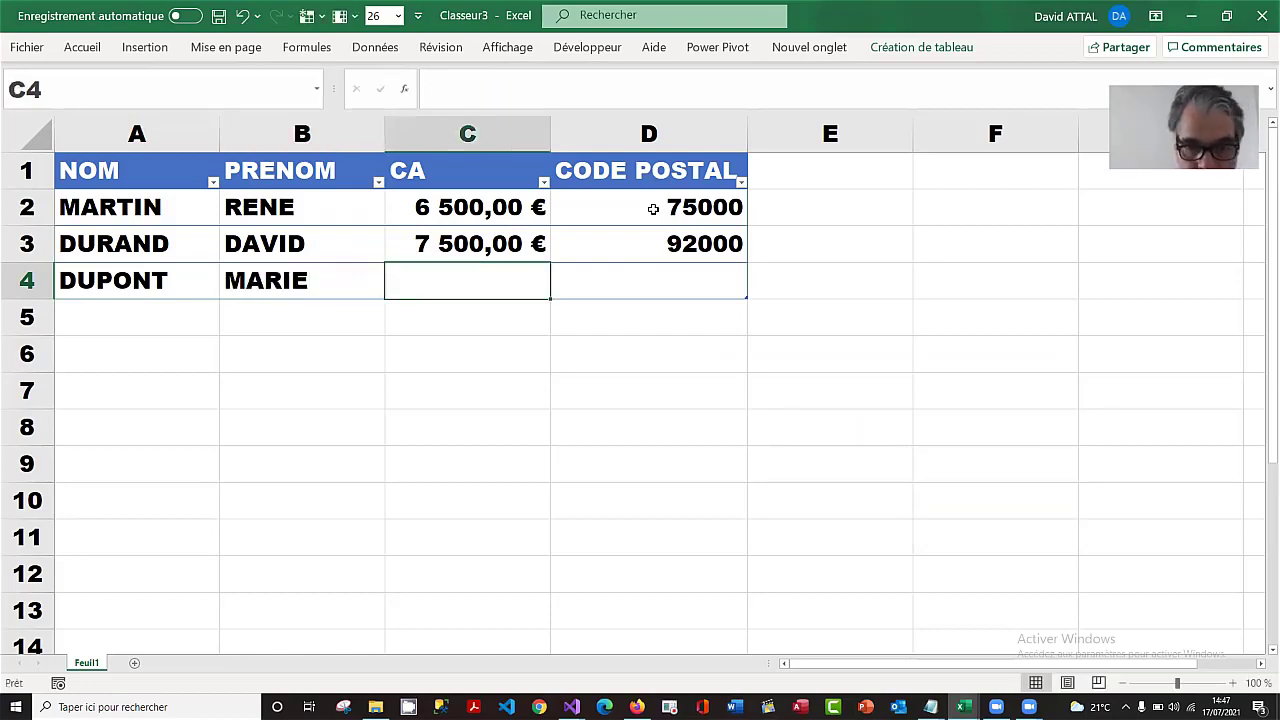
{"action": "type", "text": "13000"}
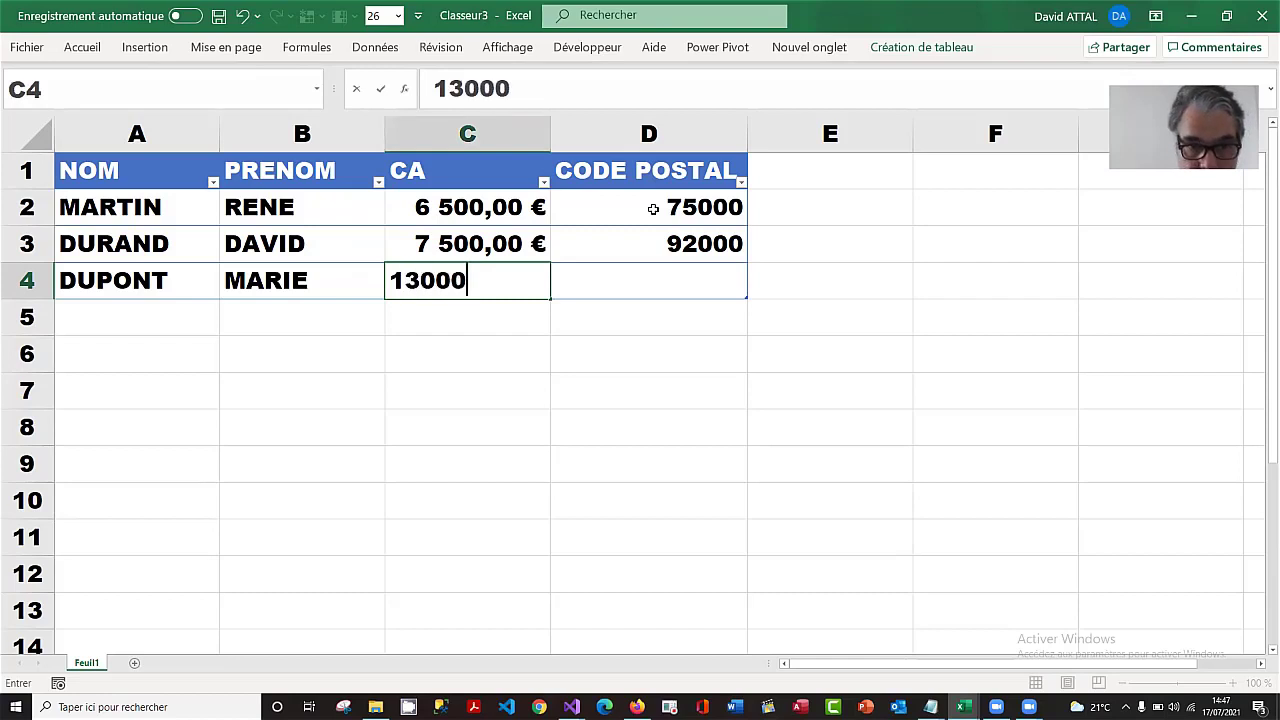
{"action": "key", "text": "Tab"}
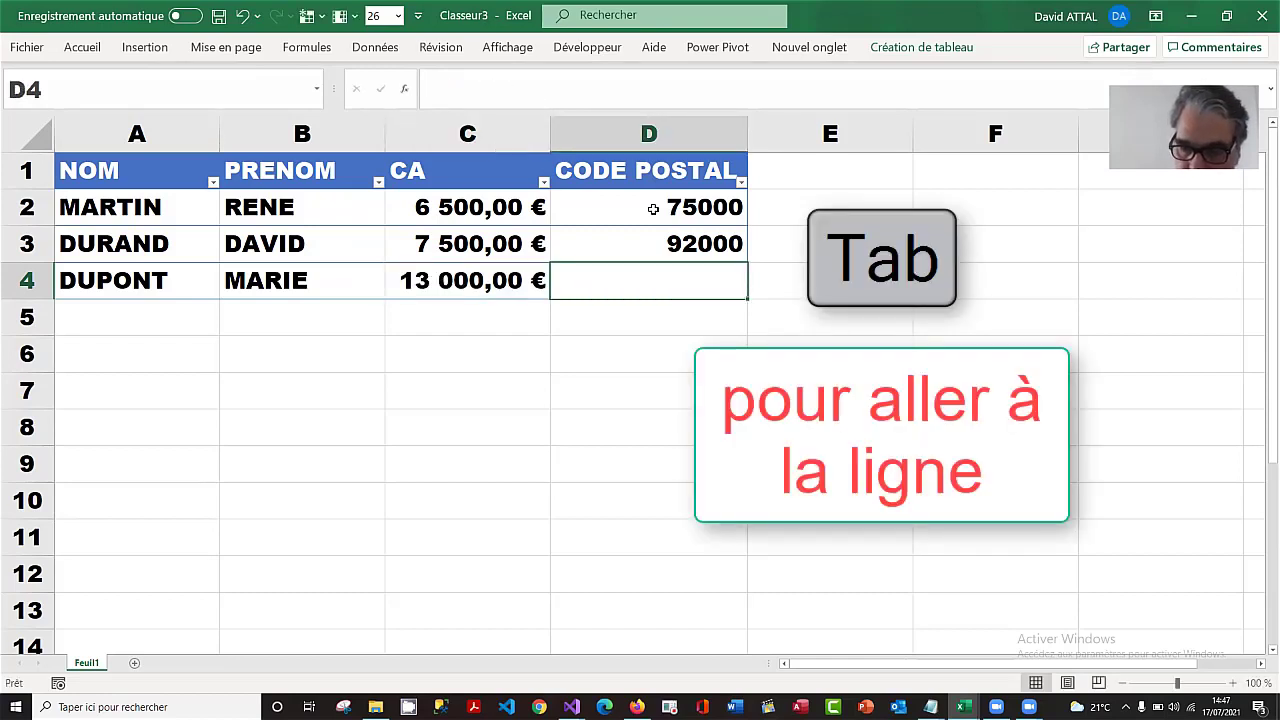
{"action": "type", "text": "78000"}
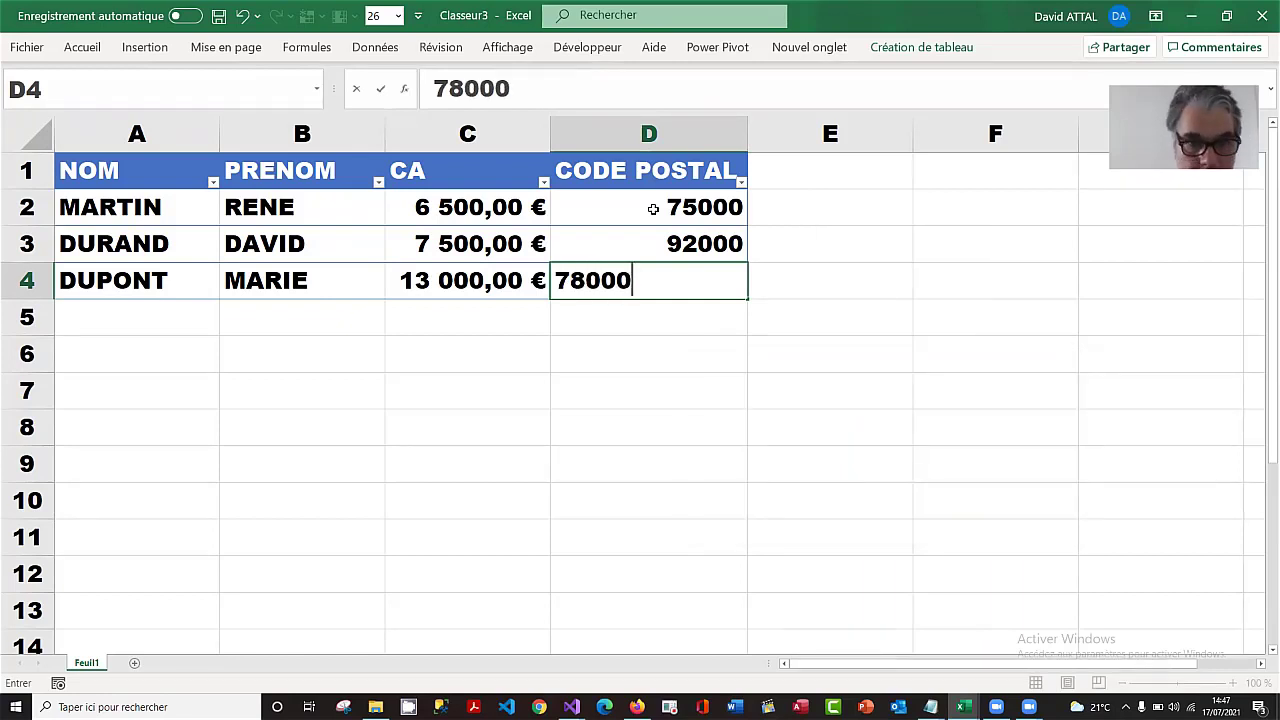
{"action": "key", "text": "Tab"}
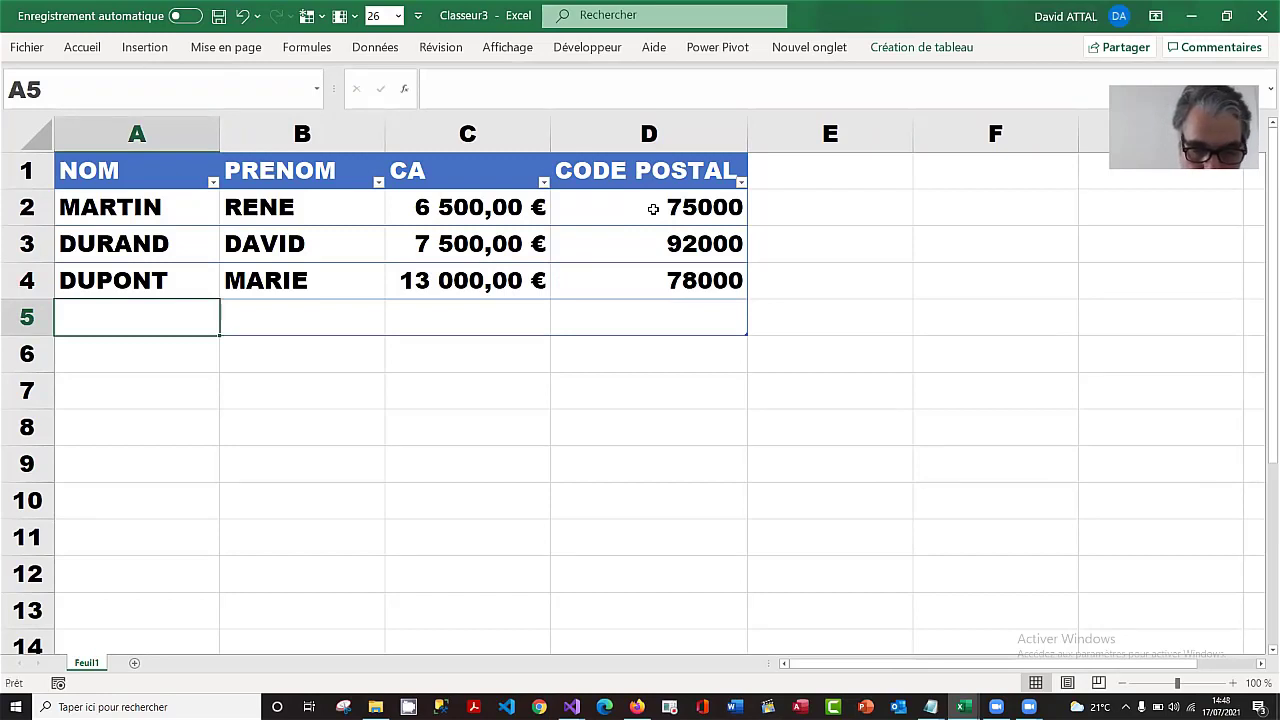
Step: Fill row 5 with the fourth person's last name, first name, CA 15000 and CODE POSTAL 75000, and extend the table by one row
{"action": "type", "text": "ALVES"}
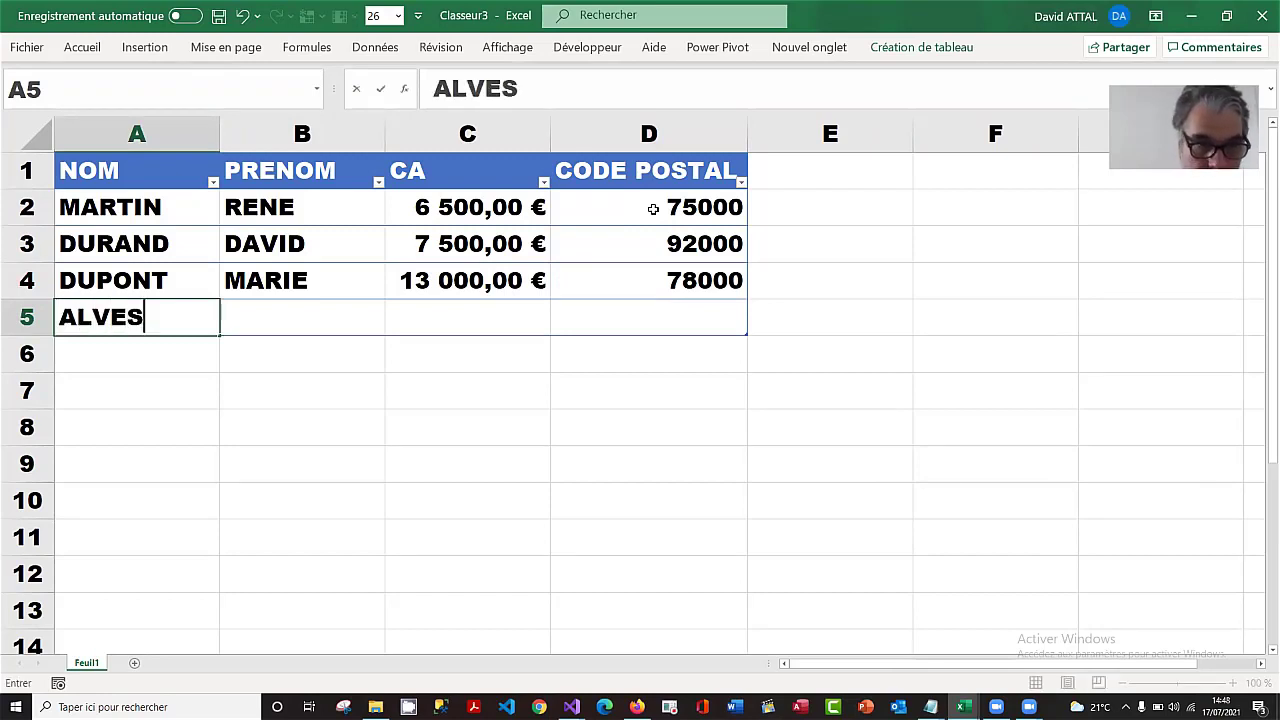
{"action": "key", "text": "Tab"}
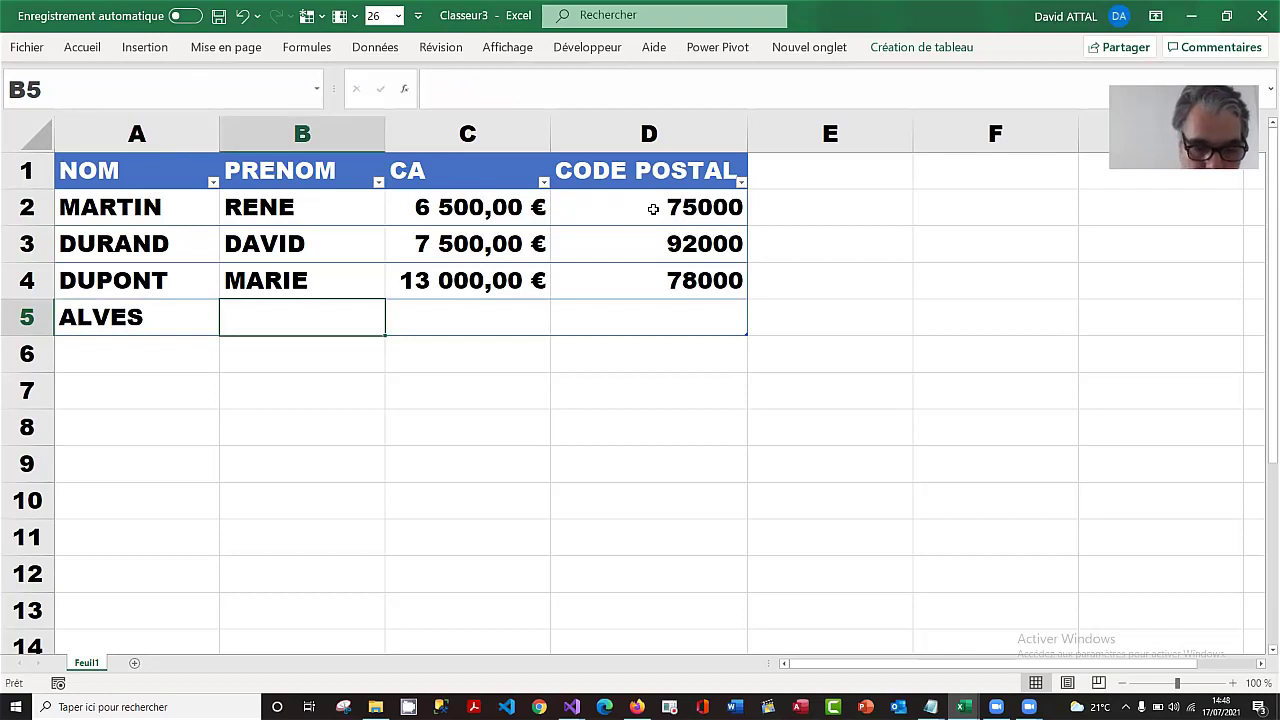
{"action": "type", "text": "T"}
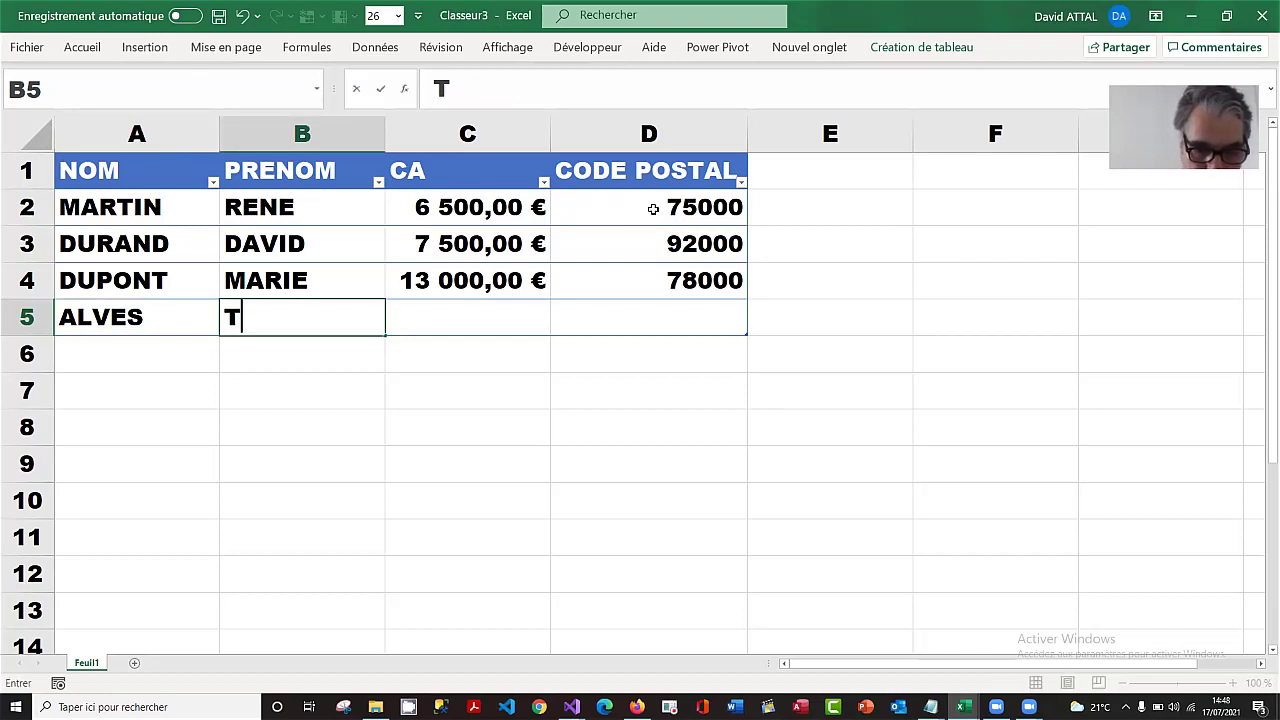
{"action": "type", "text": "HIERRY"}
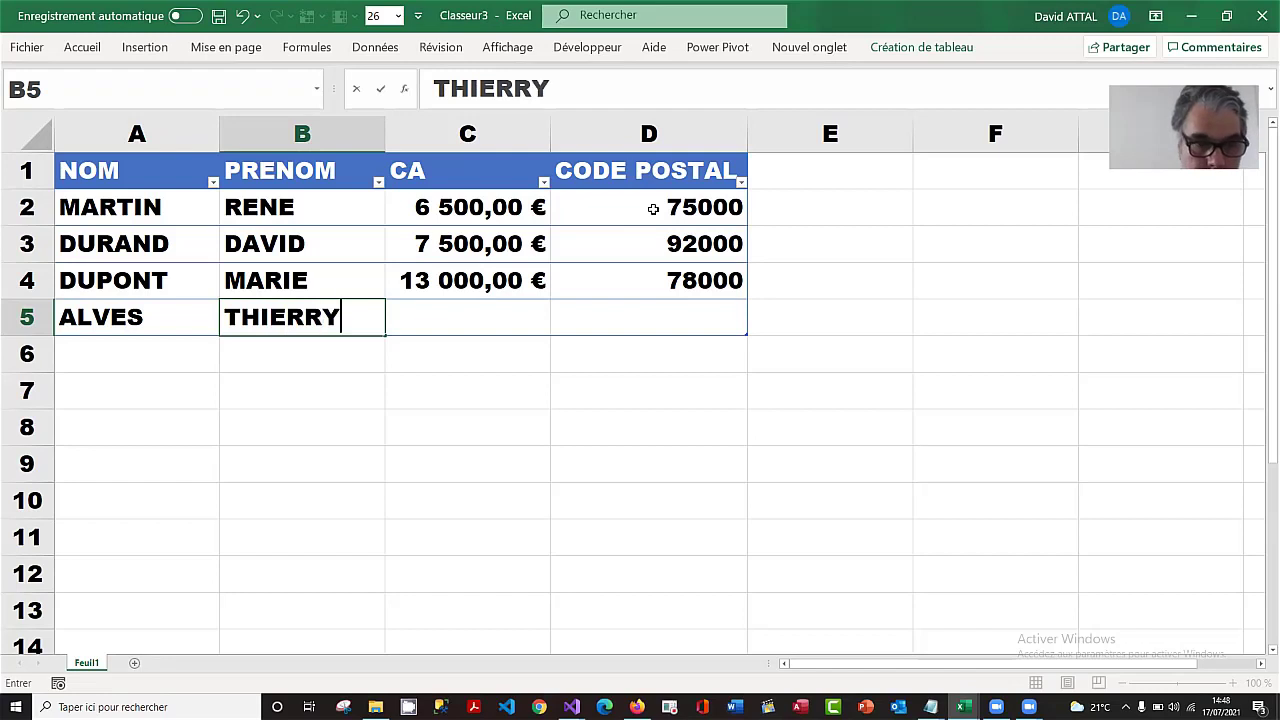
{"action": "key", "text": "Tab"}
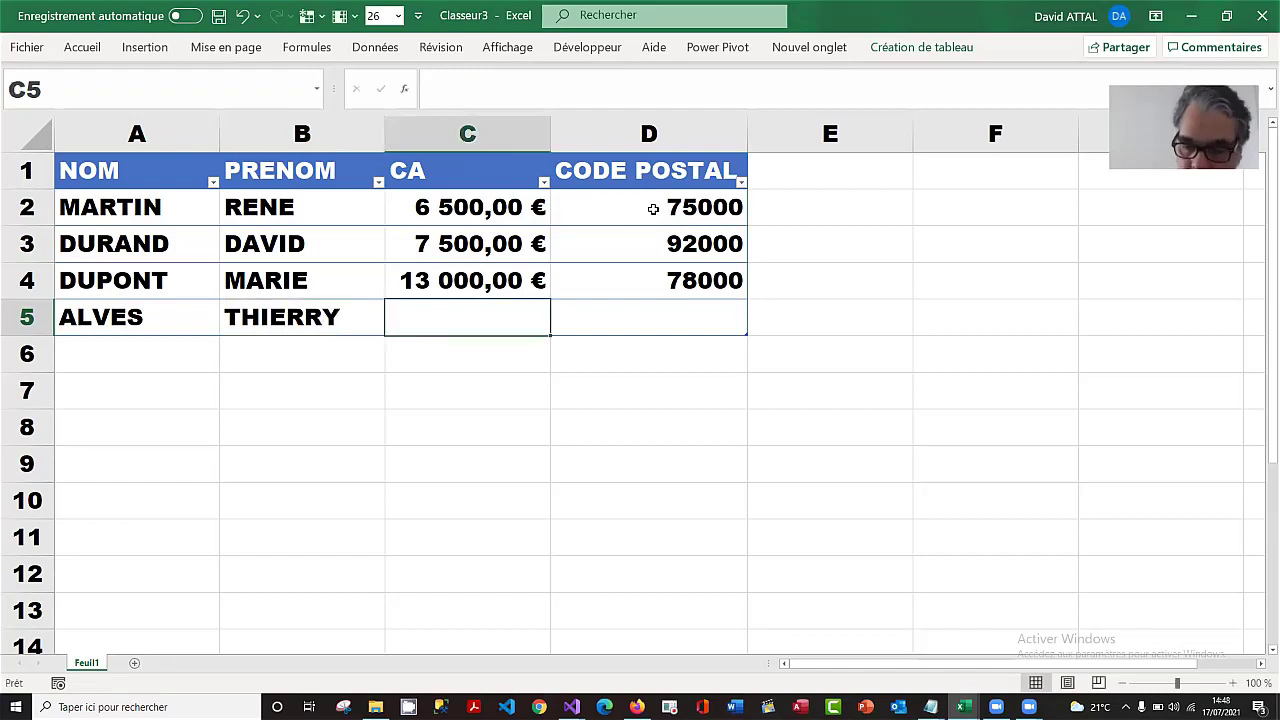
{"action": "type", "text": "15000"}
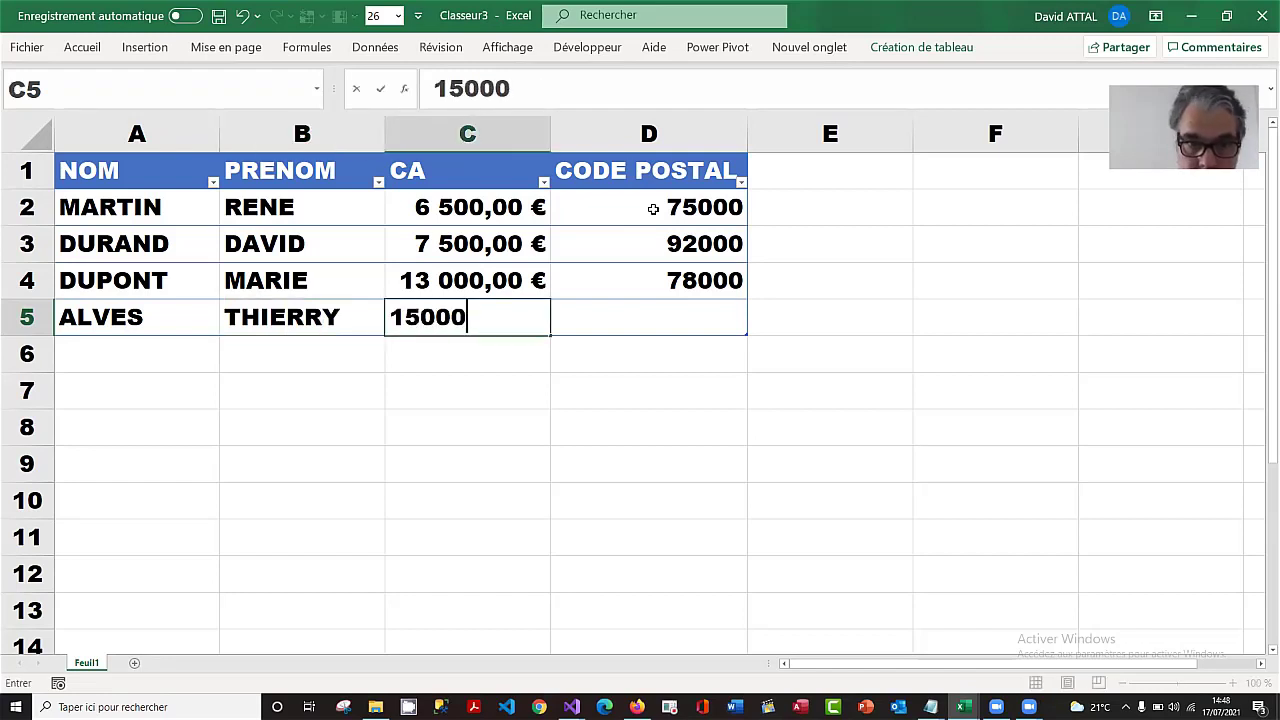
{"action": "key", "text": "Tab"}
{"action": "type", "text": "75000"}
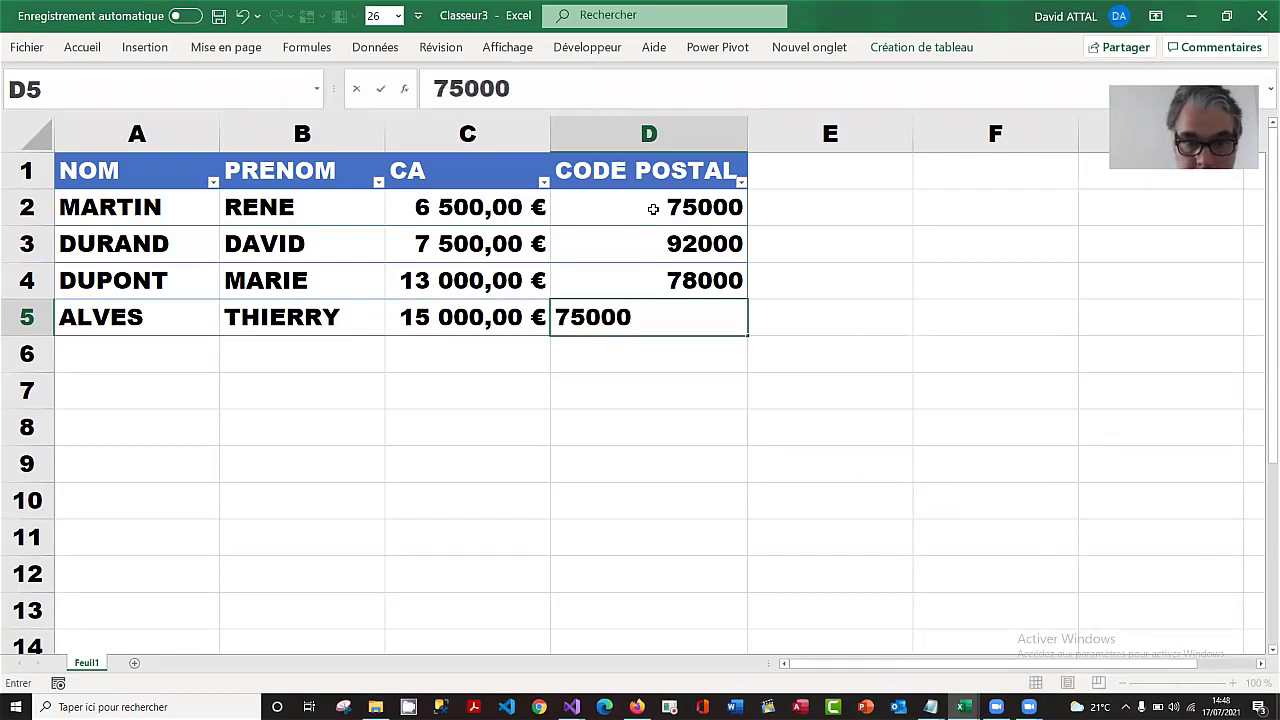
{"action": "key", "text": "Tab"}
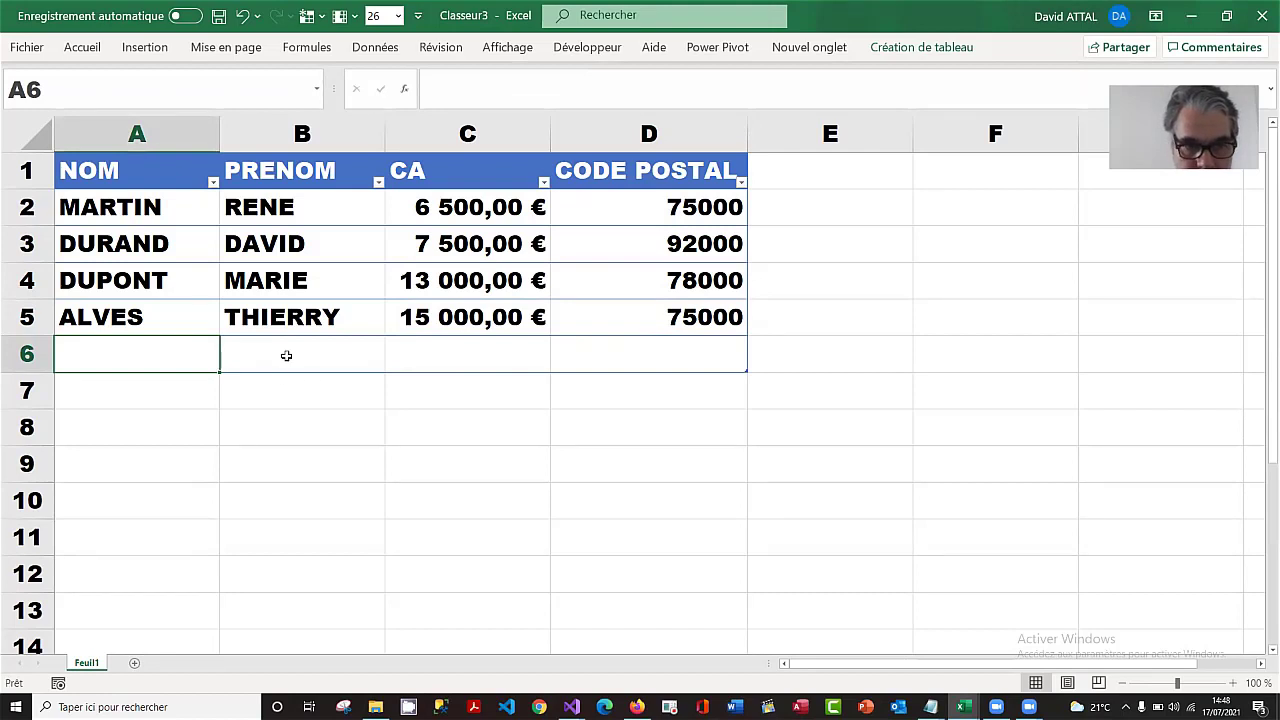
Step: Delete the empty table row 6 below the last record
{"action": "right_click", "coordinate": [181, 350]}
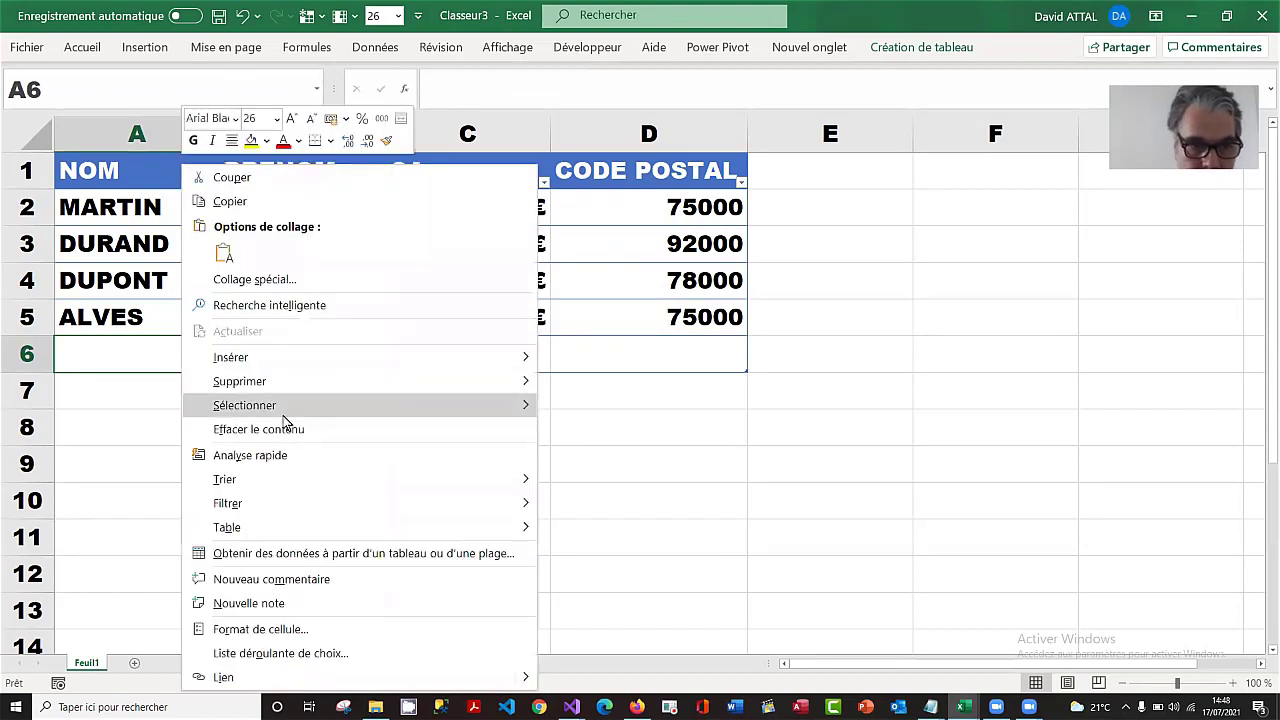
{"action": "mouse_move", "coordinate": [452, 383]}
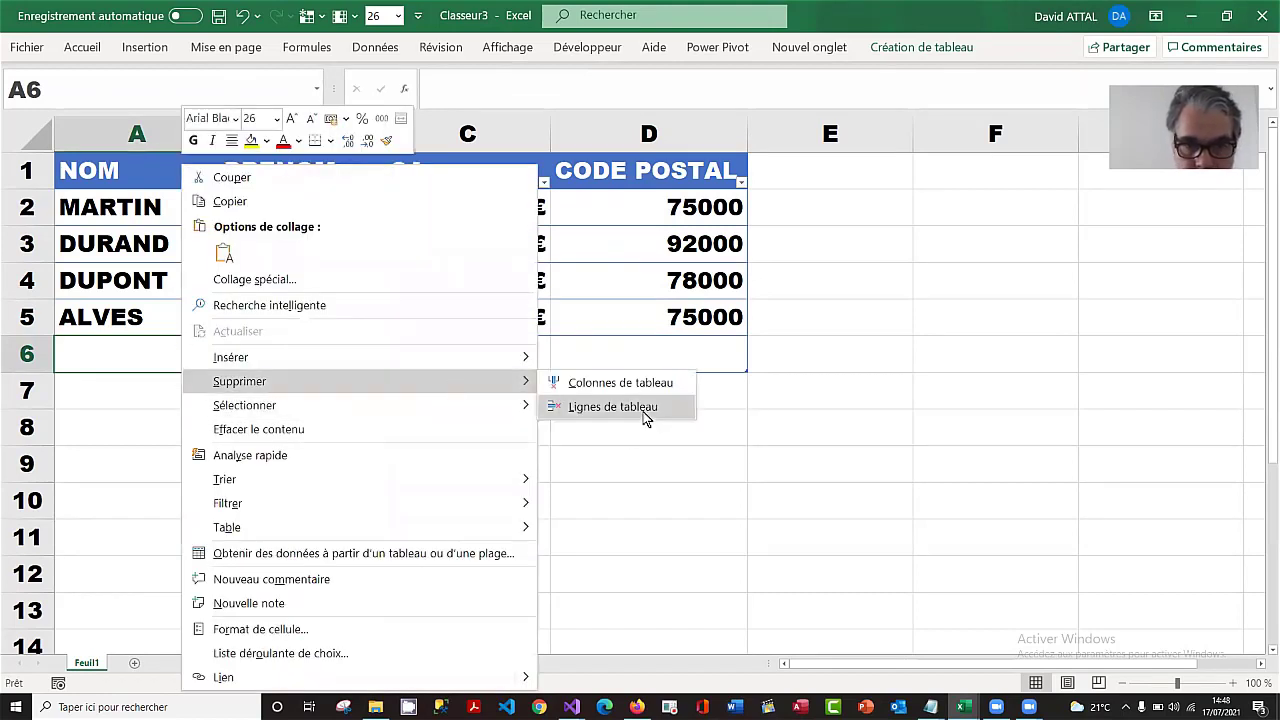
{"action": "left_click", "coordinate": [612, 407]}
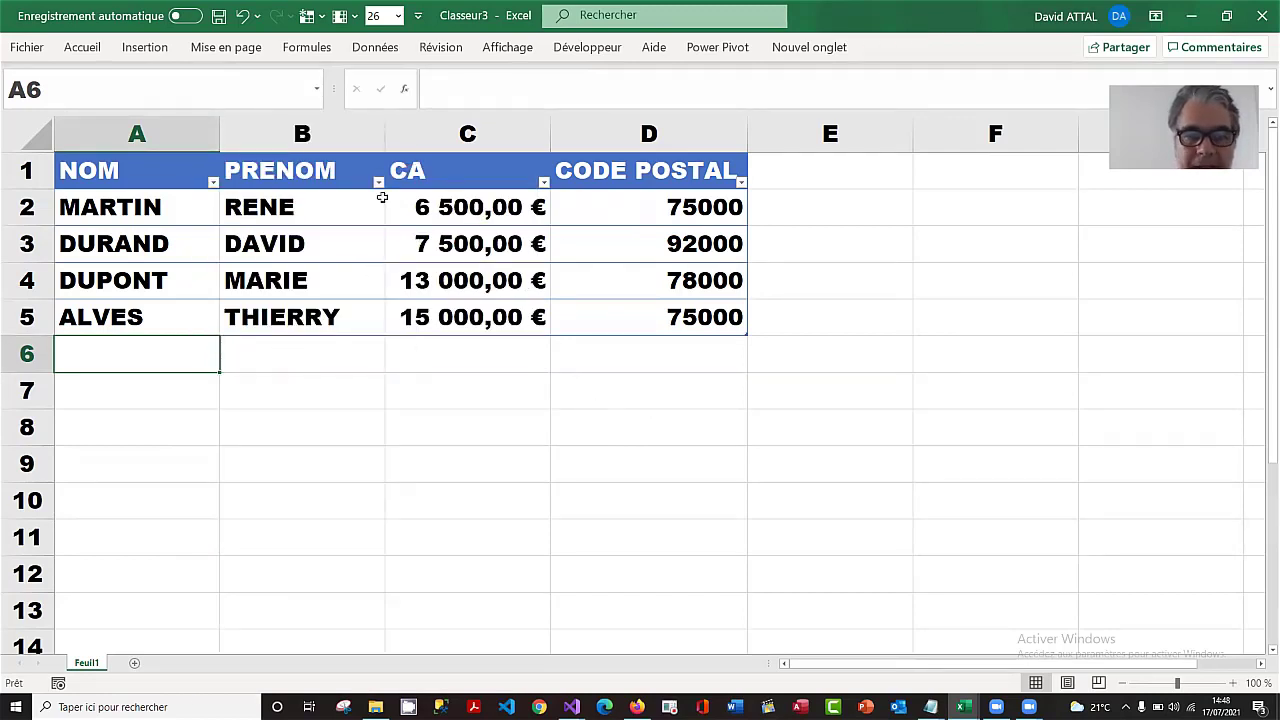
Step: Examine the sort and filter options of the NOM column, and compare selecting a cell inside and outside the table
{"action": "left_click", "coordinate": [212, 183]}
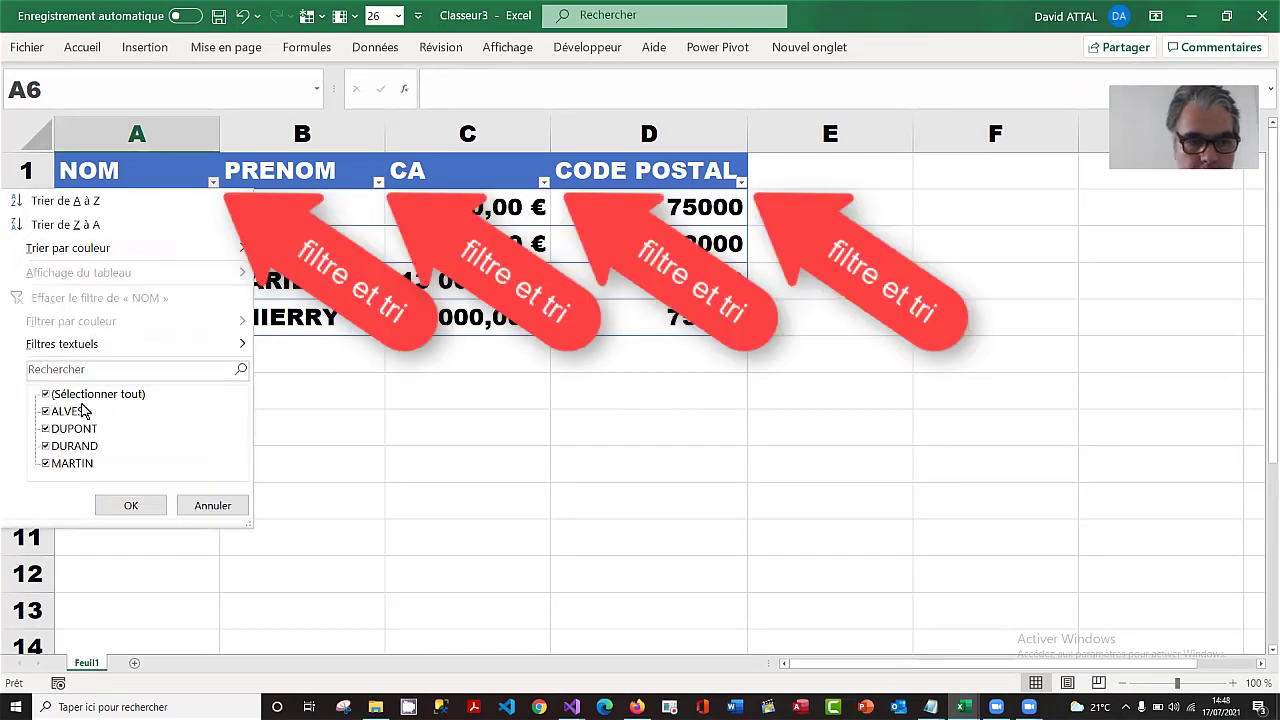
{"action": "key", "text": "Escape"}
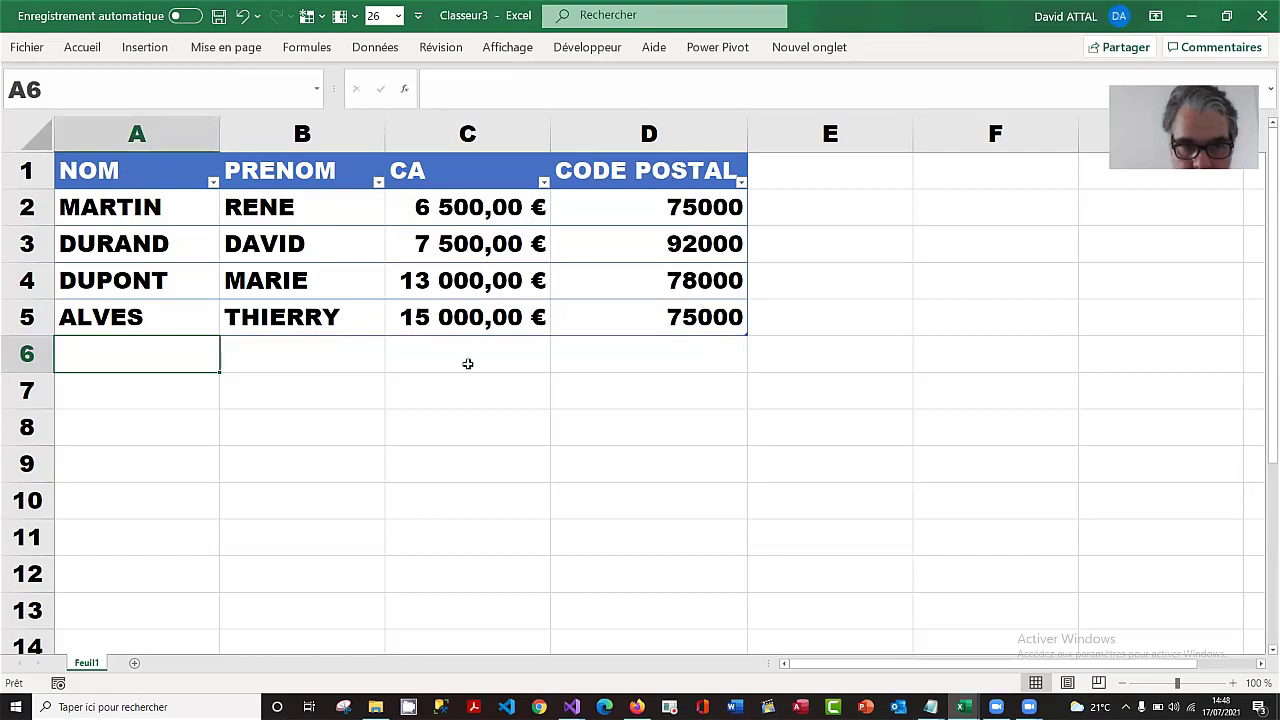
{"action": "left_click", "coordinate": [470, 250]}
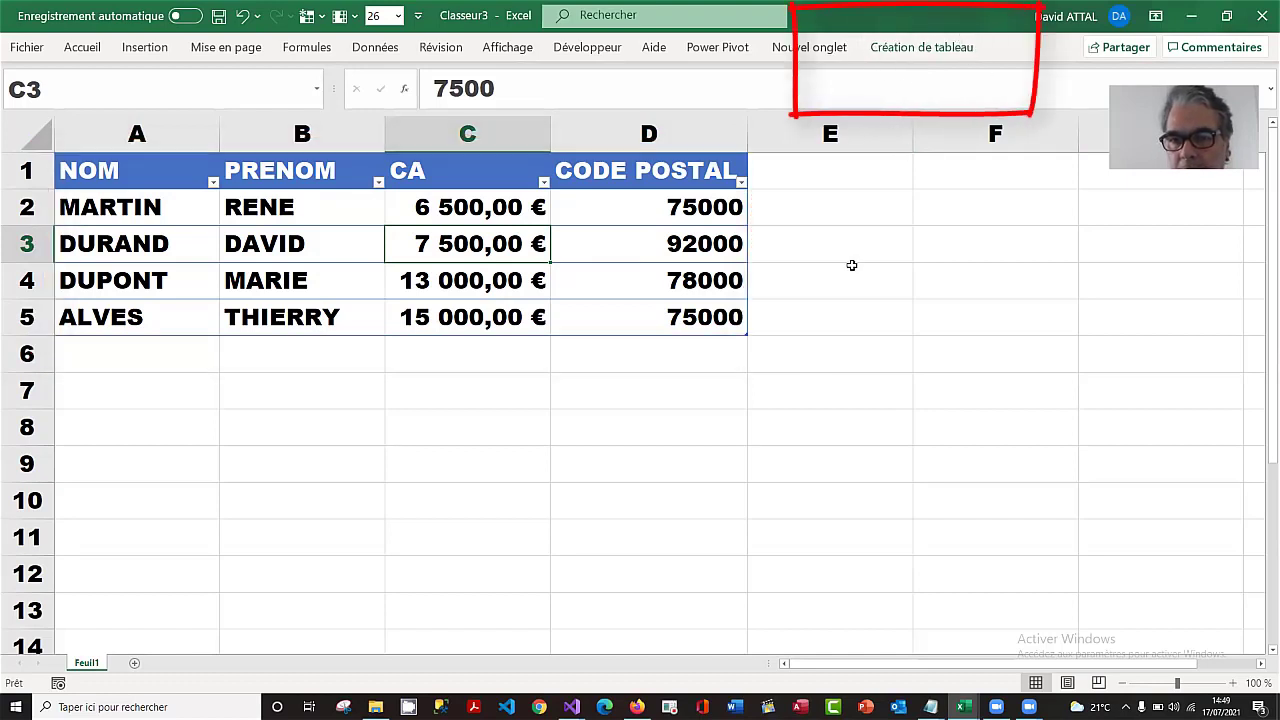
{"action": "left_click", "coordinate": [961, 282]}
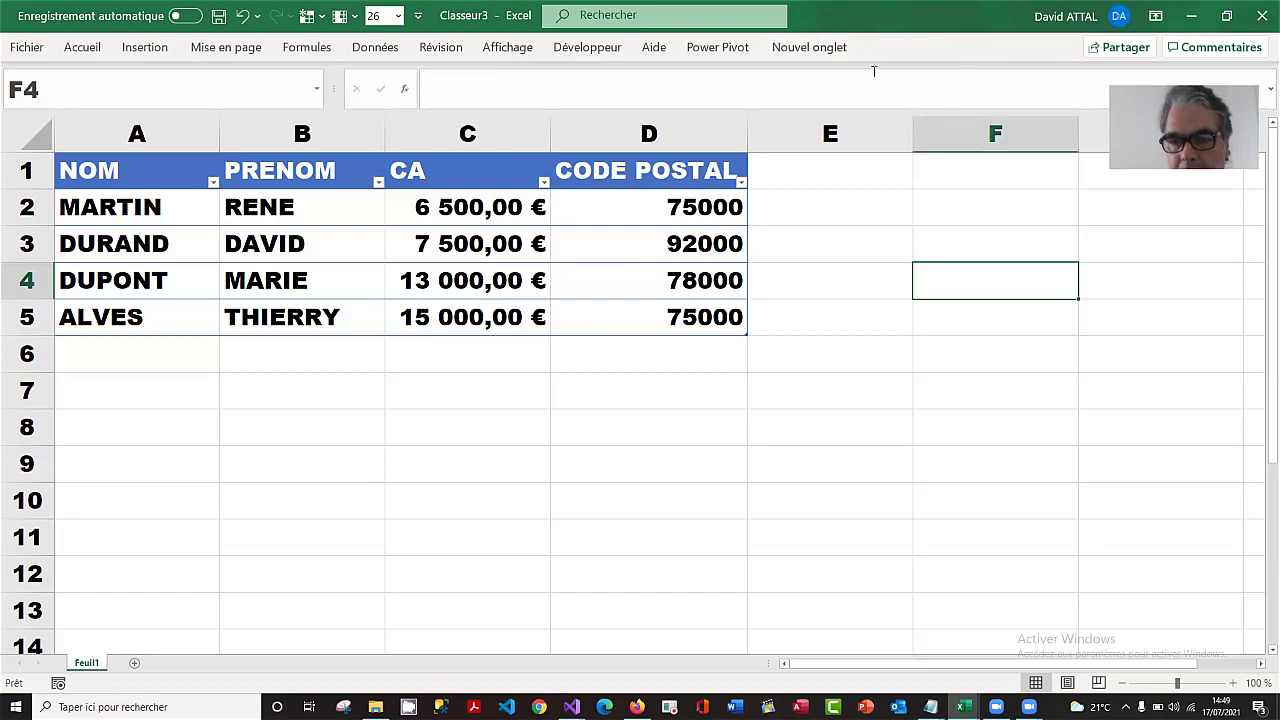
Step: Insert a slicer on the CODE POSTAL field and place it beside the table, over columns E and F
{"action": "left_click", "coordinate": [506, 281]}
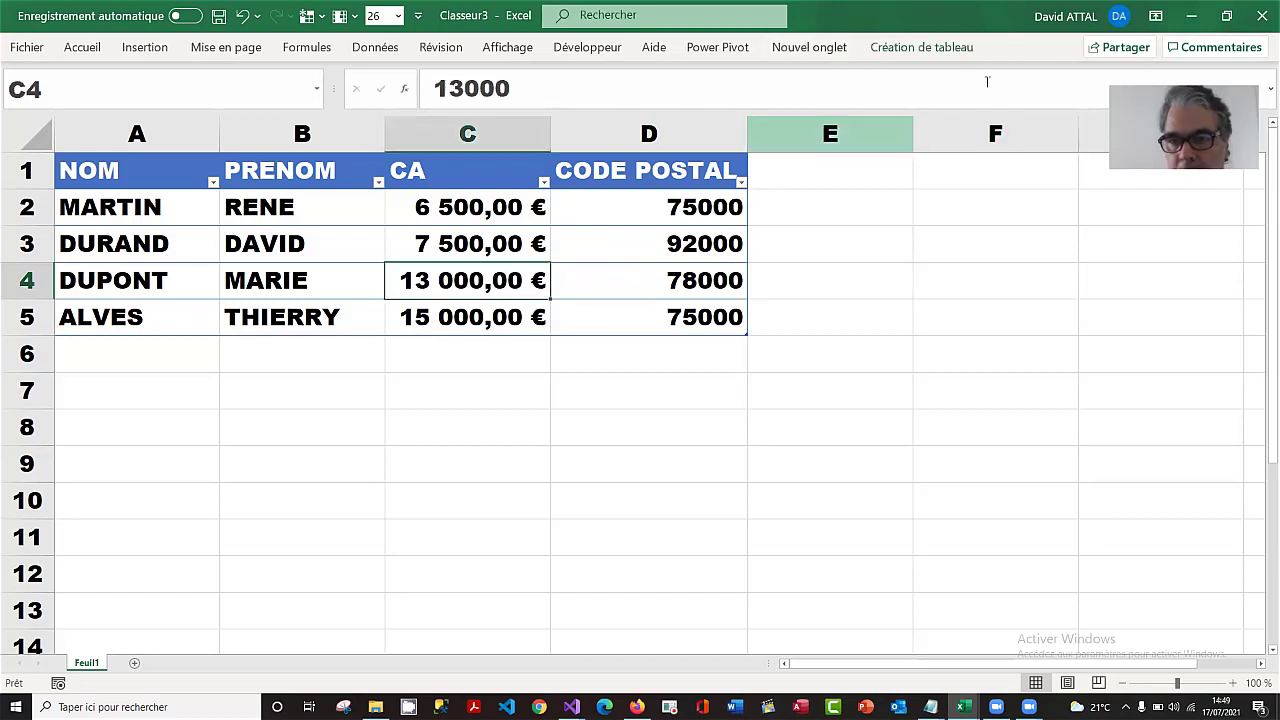
{"action": "left_click", "coordinate": [934, 50]}
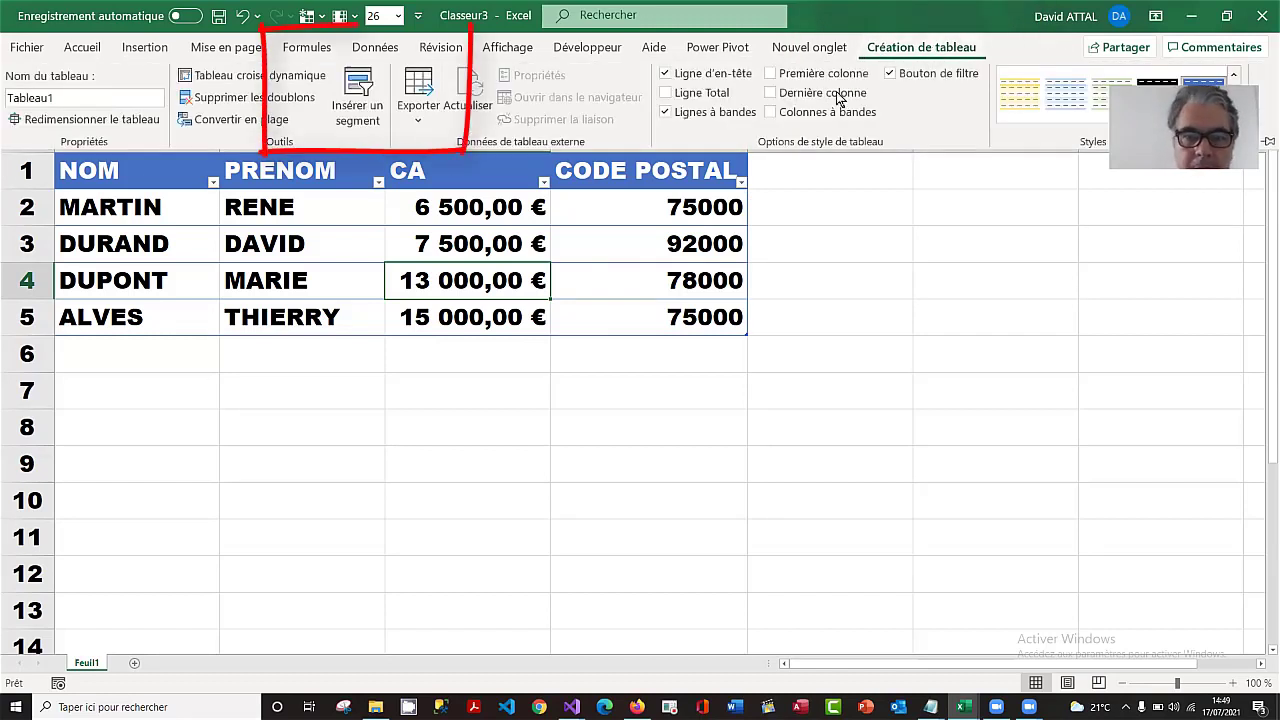
{"action": "left_click", "coordinate": [356, 106]}
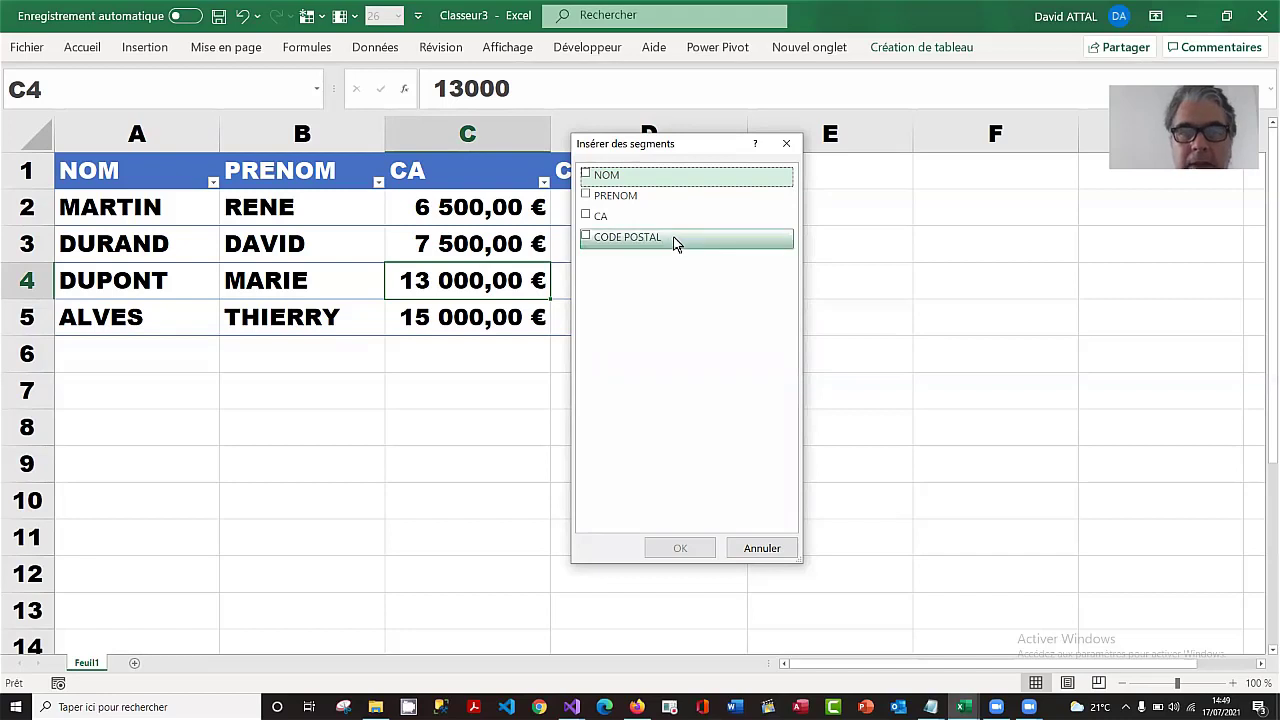
{"action": "left_click", "coordinate": [586, 238]}
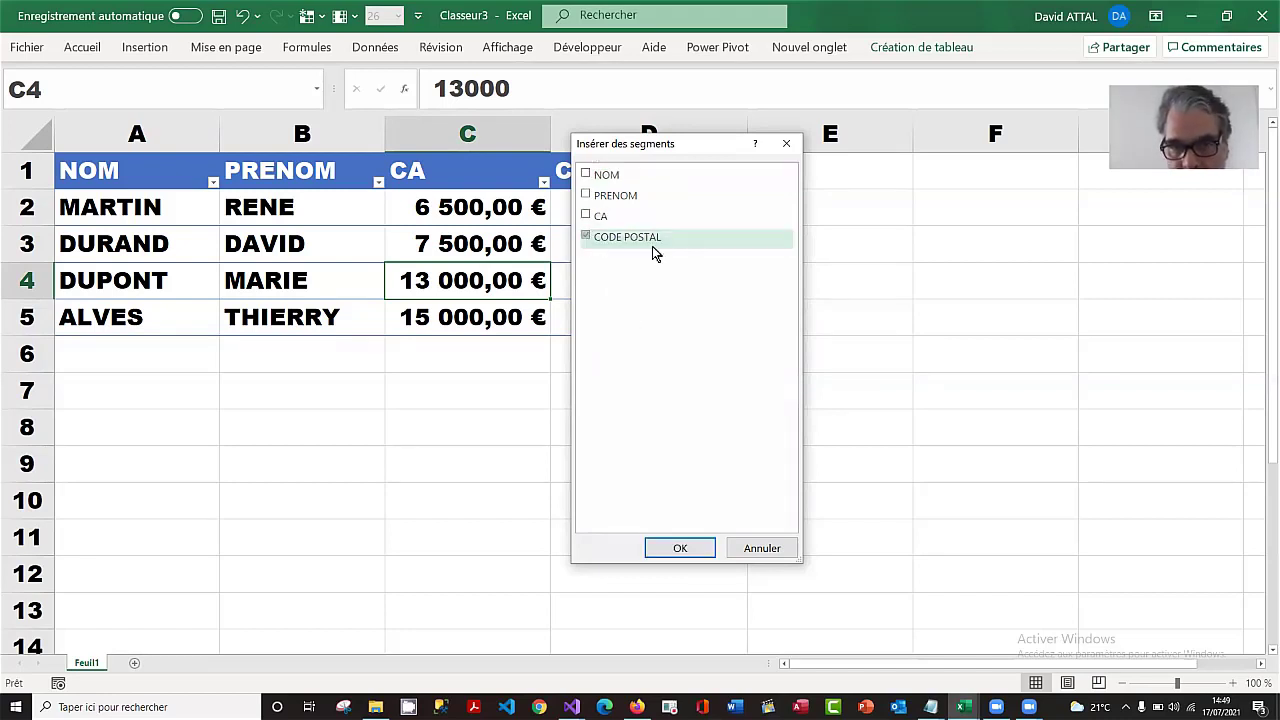
{"action": "left_click", "coordinate": [682, 549]}
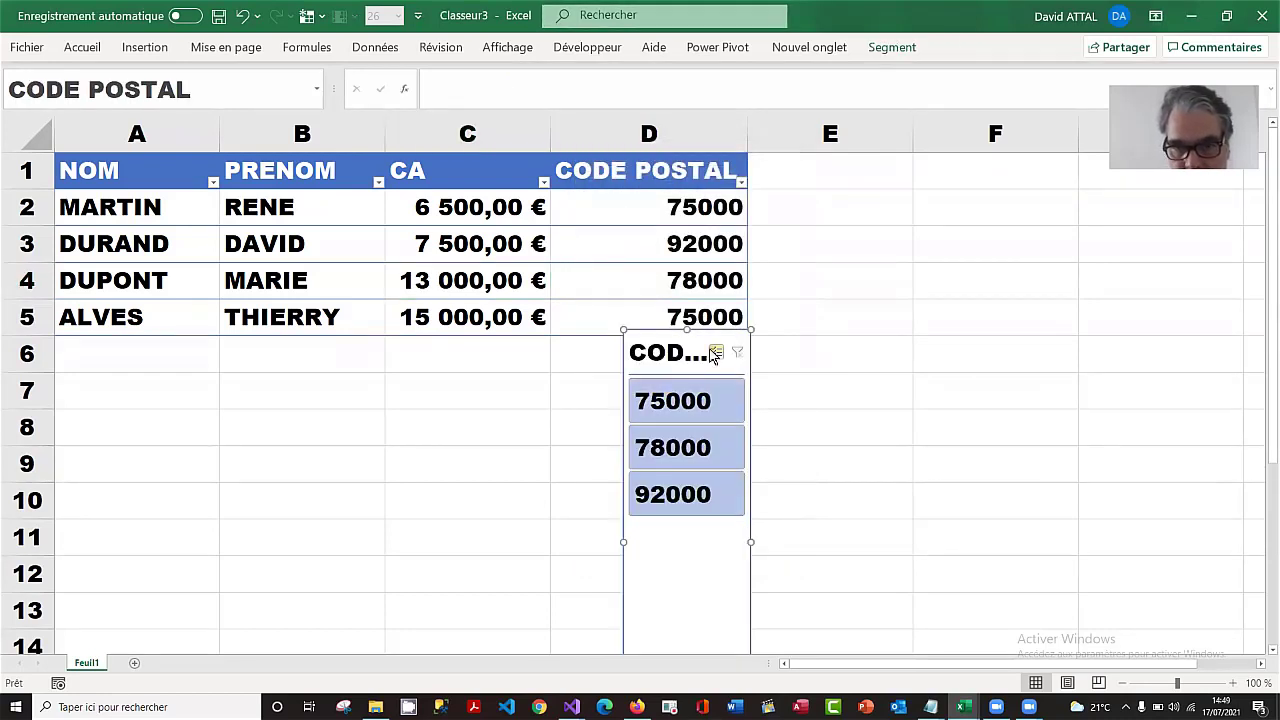
{"action": "left_click_drag", "start_coordinate": [704, 344], "coordinate": [902, 199]}
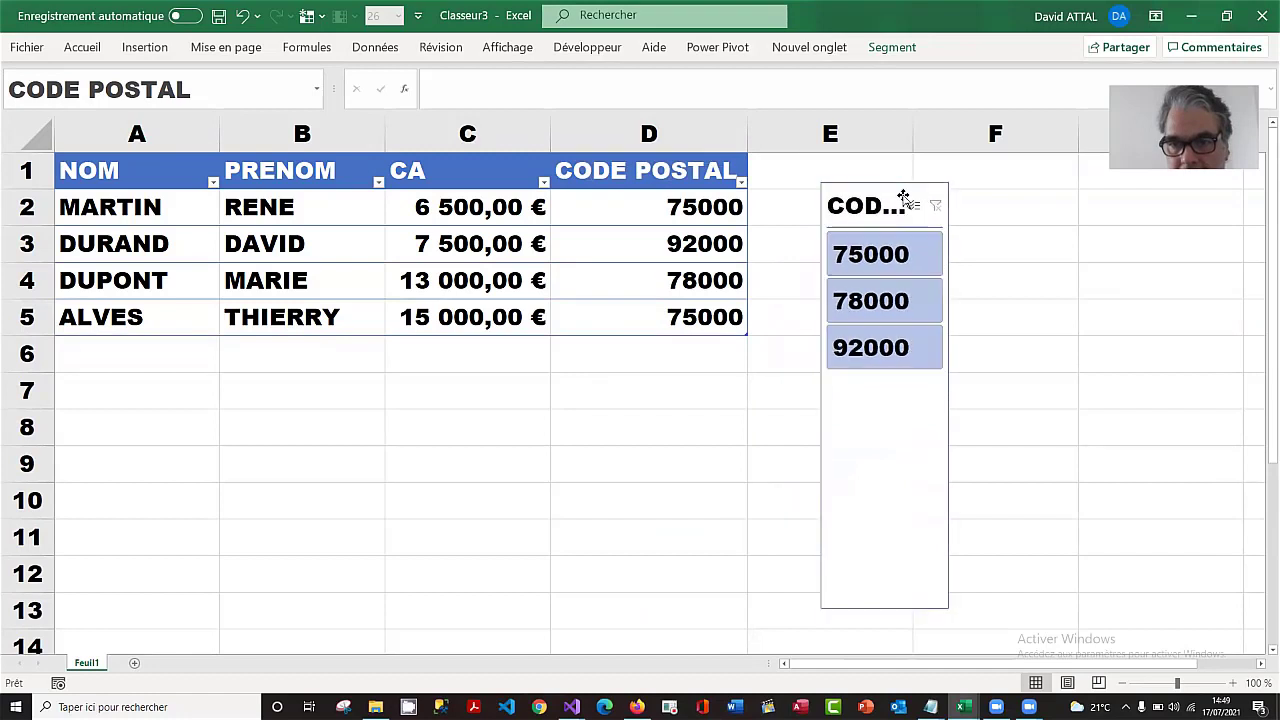
Step: Use the slicer to filter by 75000, by 92000, and by 78000 and 92000 together with multi-select, and clear the filter
{"action": "left_click", "coordinate": [896, 258]}
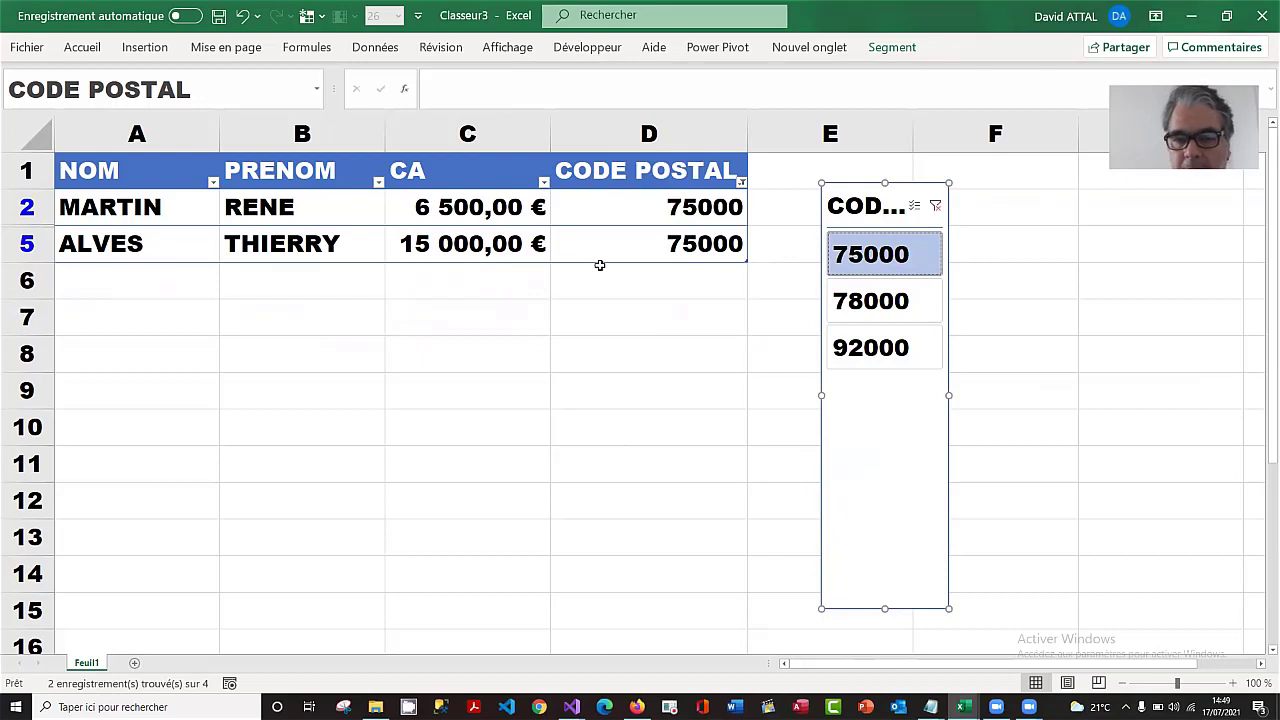
{"action": "left_click", "coordinate": [897, 349]}
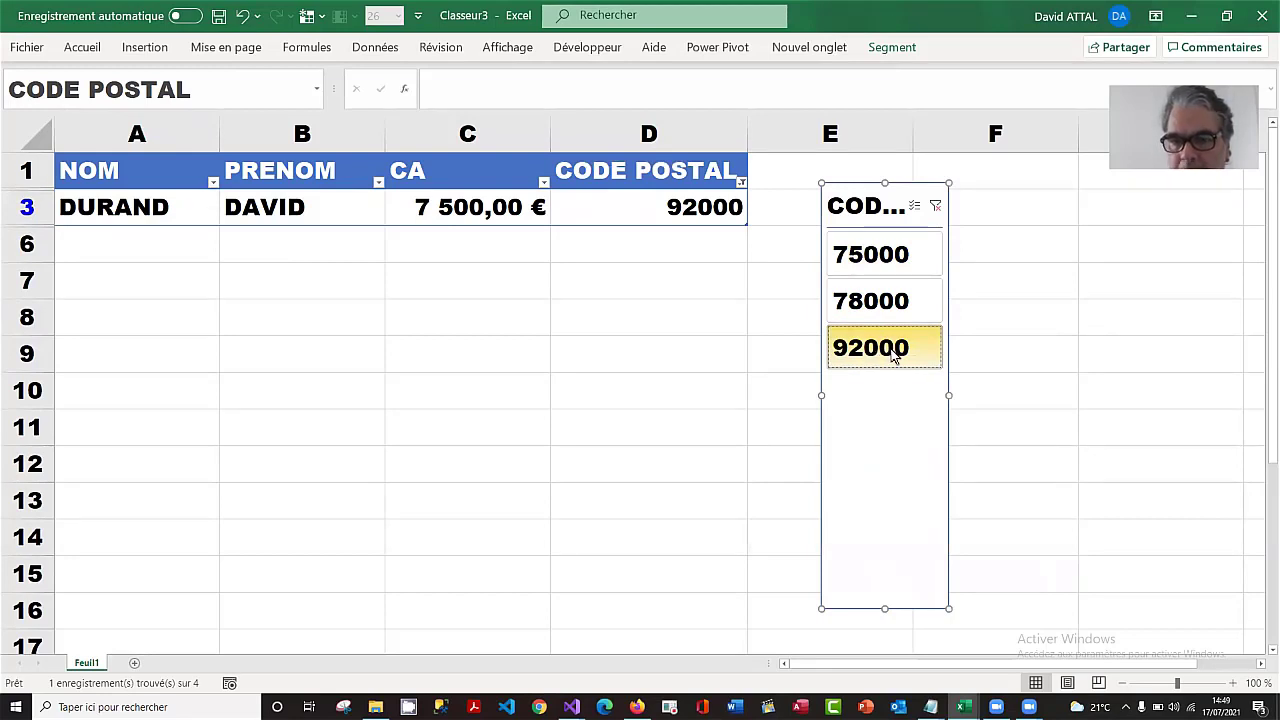
{"action": "left_click", "coordinate": [919, 205]}
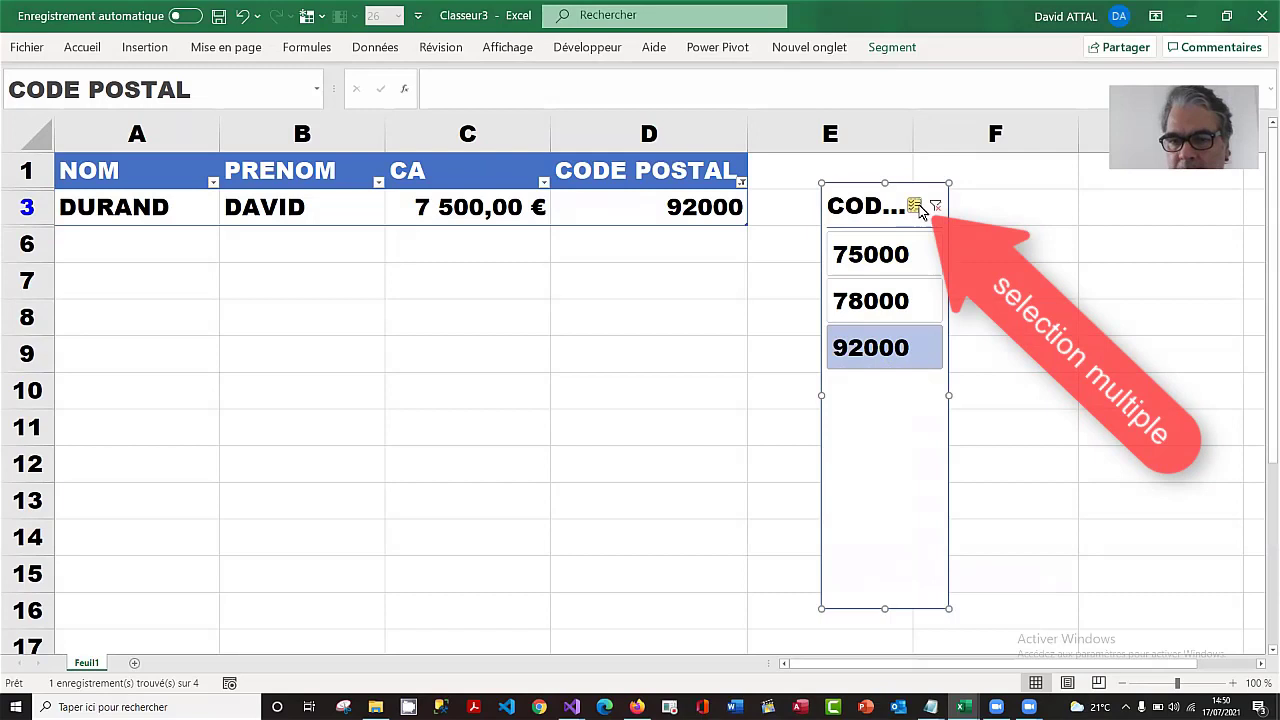
{"action": "left_click", "coordinate": [897, 303]}
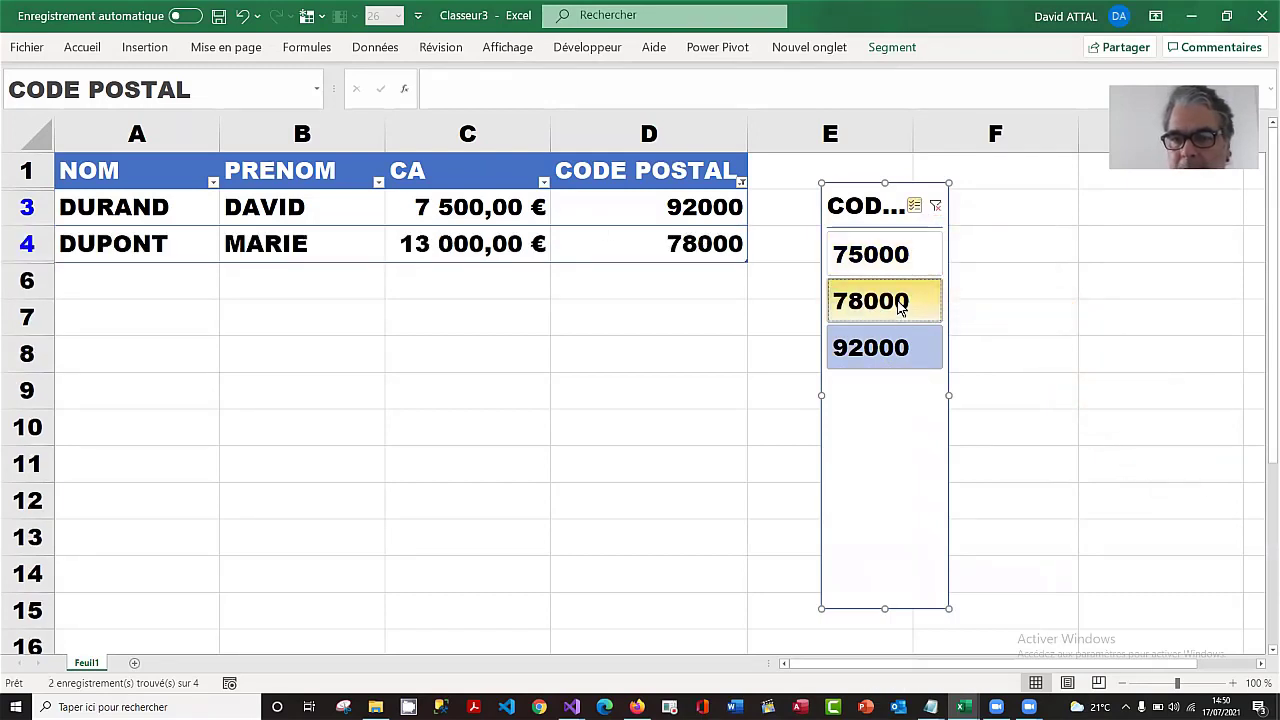
{"action": "left_click", "coordinate": [935, 207]}
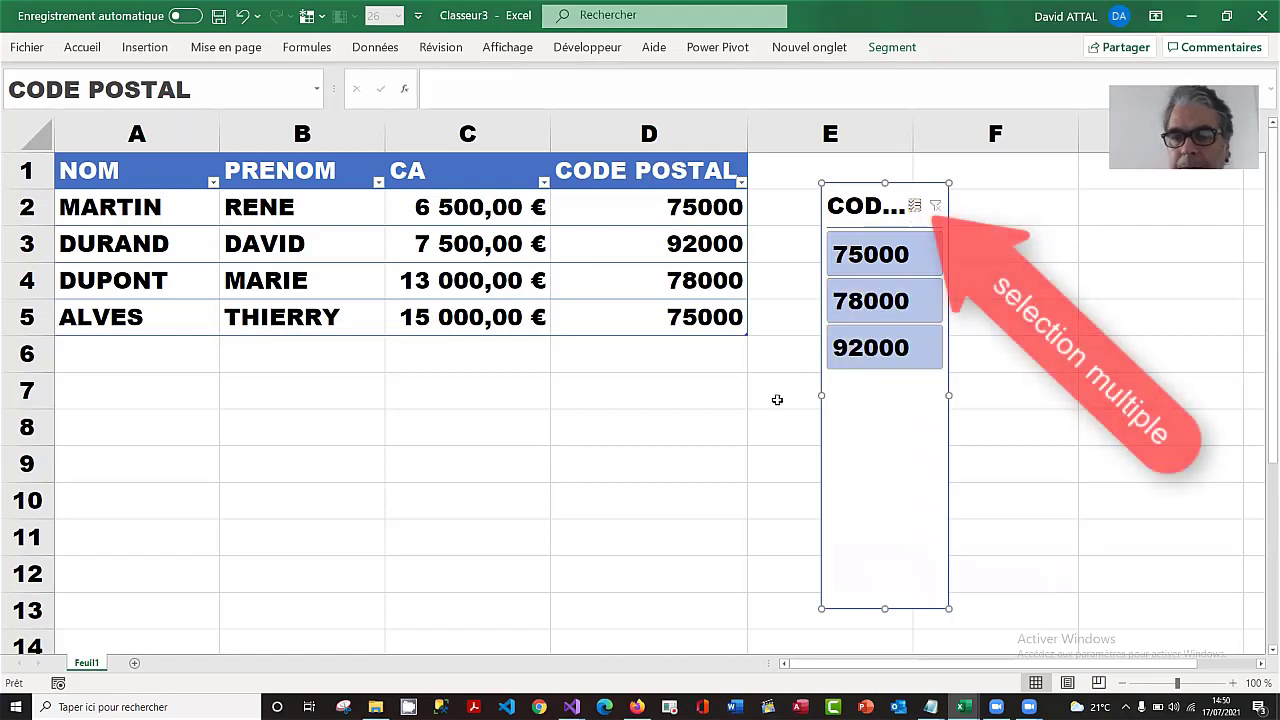
Step: Shift the CODE POSTAL slicer slightly farther away from the table
{"action": "mouse_move", "coordinate": [869, 425]}
{"action": "left_mouse_down"}
{"action": "mouse_move", "coordinate": [889, 414]}
{"action": "mouse_move", "coordinate": [878, 428]}
{"action": "left_mouse_up"}
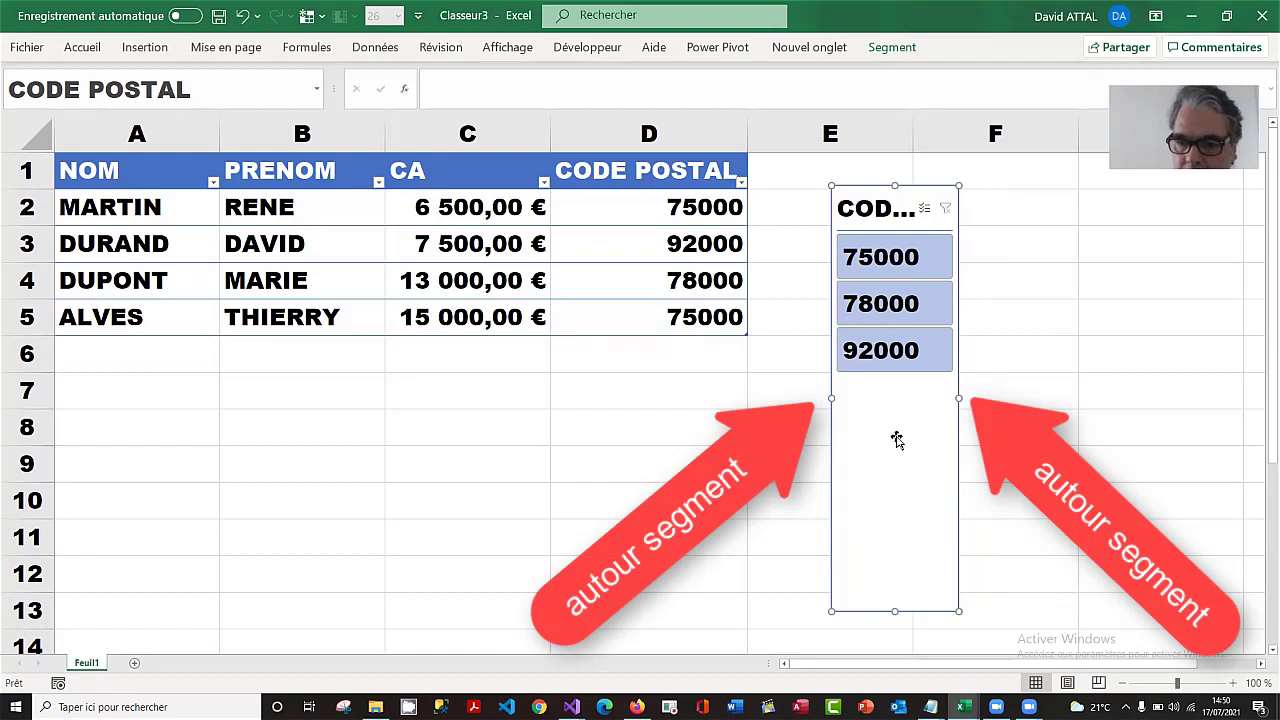
Step: Delete the CODE POSTAL slicer and insert new slicers on both the NOM and CODE POSTAL fields of the table
{"action": "key", "text": "Delete"}
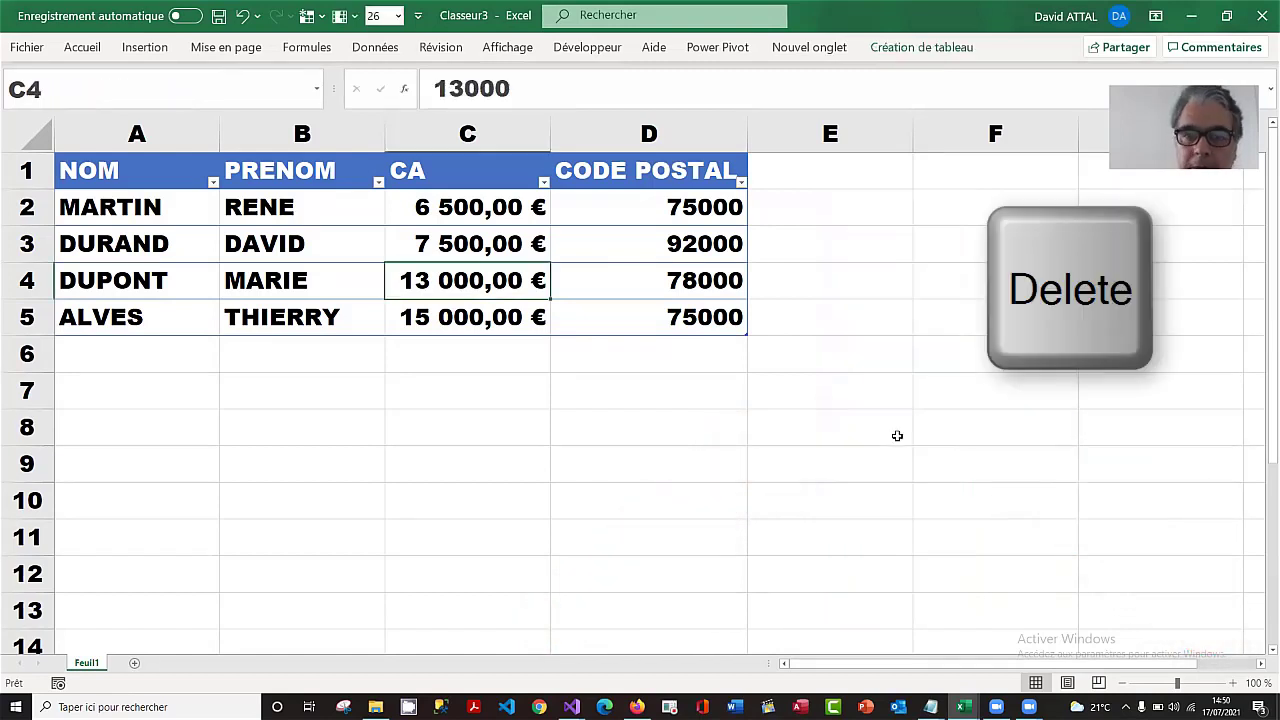
{"action": "left_click", "coordinate": [705, 458]}
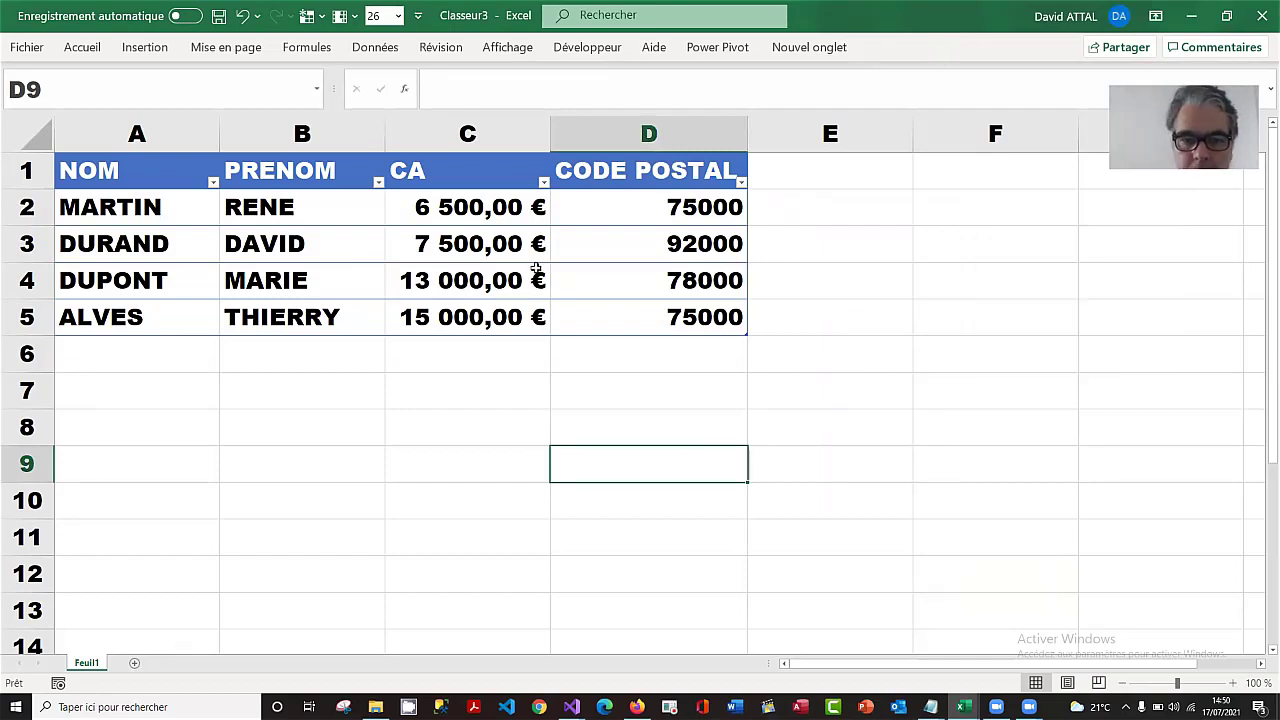
{"action": "left_click", "coordinate": [465, 270]}
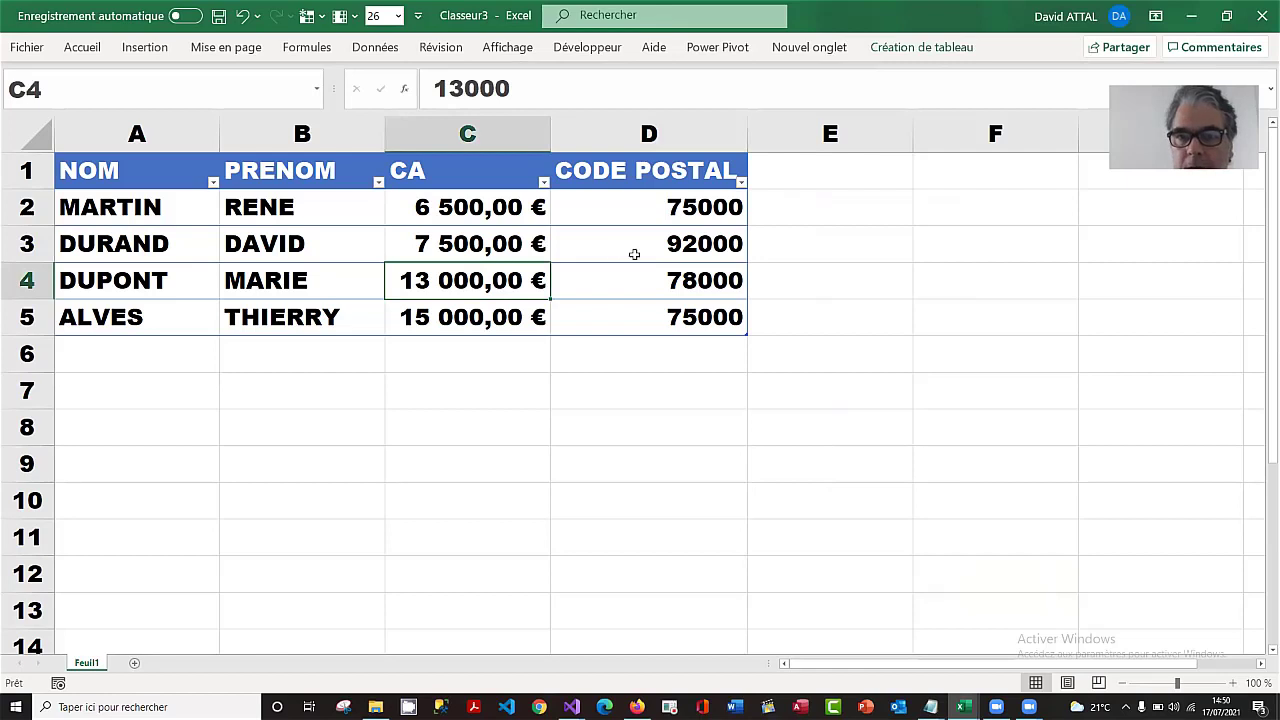
{"action": "left_click", "coordinate": [920, 48]}
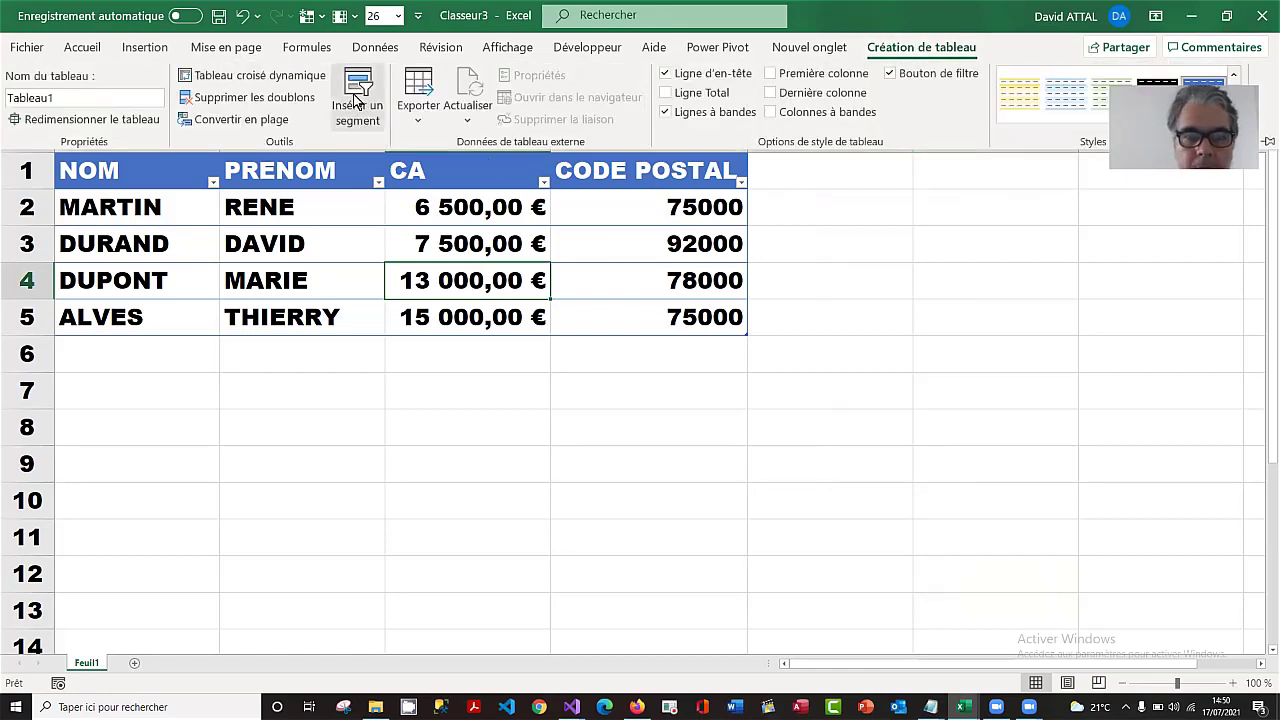
{"action": "left_click", "coordinate": [357, 105]}
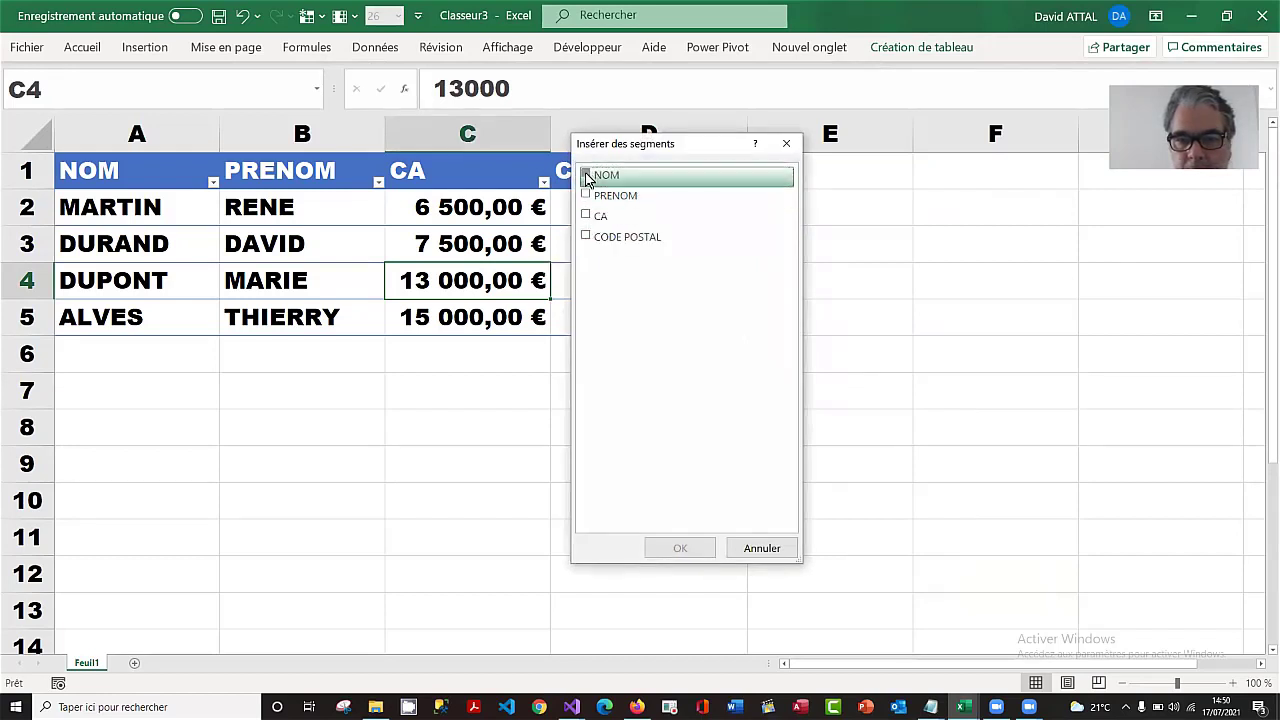
{"action": "left_click", "coordinate": [586, 176]}
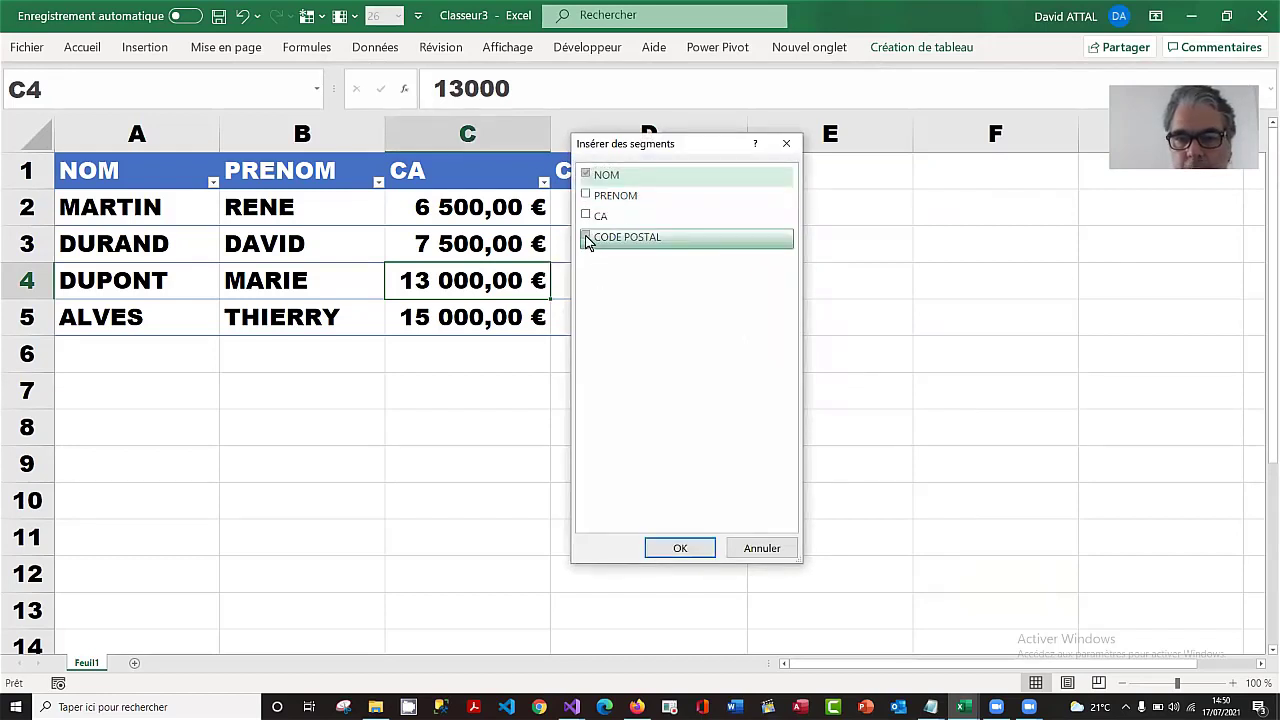
{"action": "left_click", "coordinate": [588, 243]}
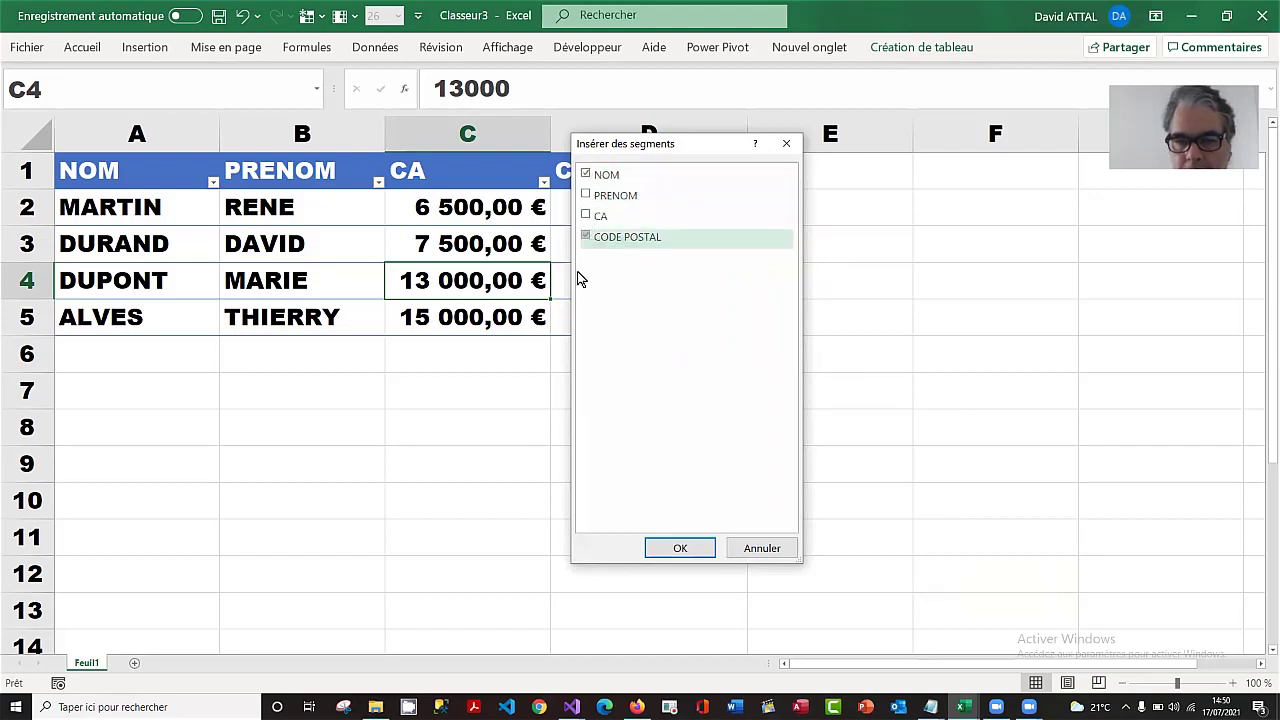
{"action": "left_click", "coordinate": [694, 551]}
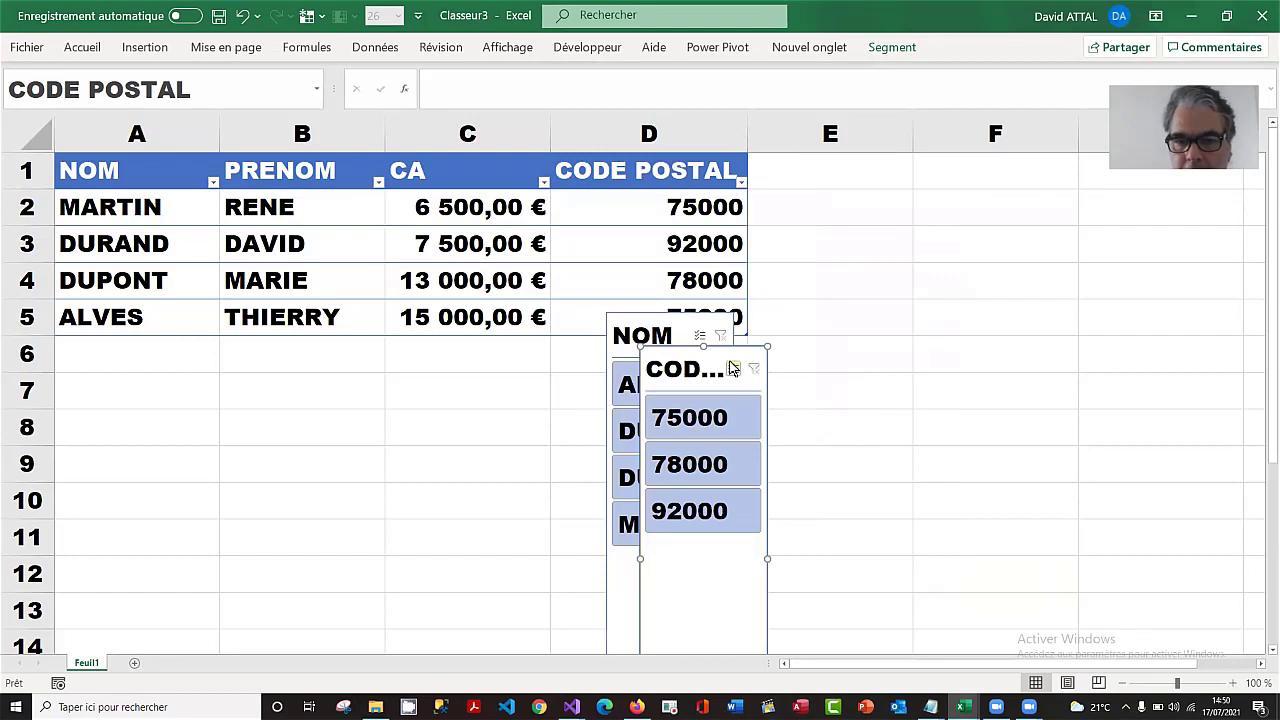
Step: Place the two slicers side by side next to the table, NOM over column E and CODE POSTAL over column F
{"action": "left_click_drag", "start_coordinate": [725, 352], "coordinate": [1028, 195]}
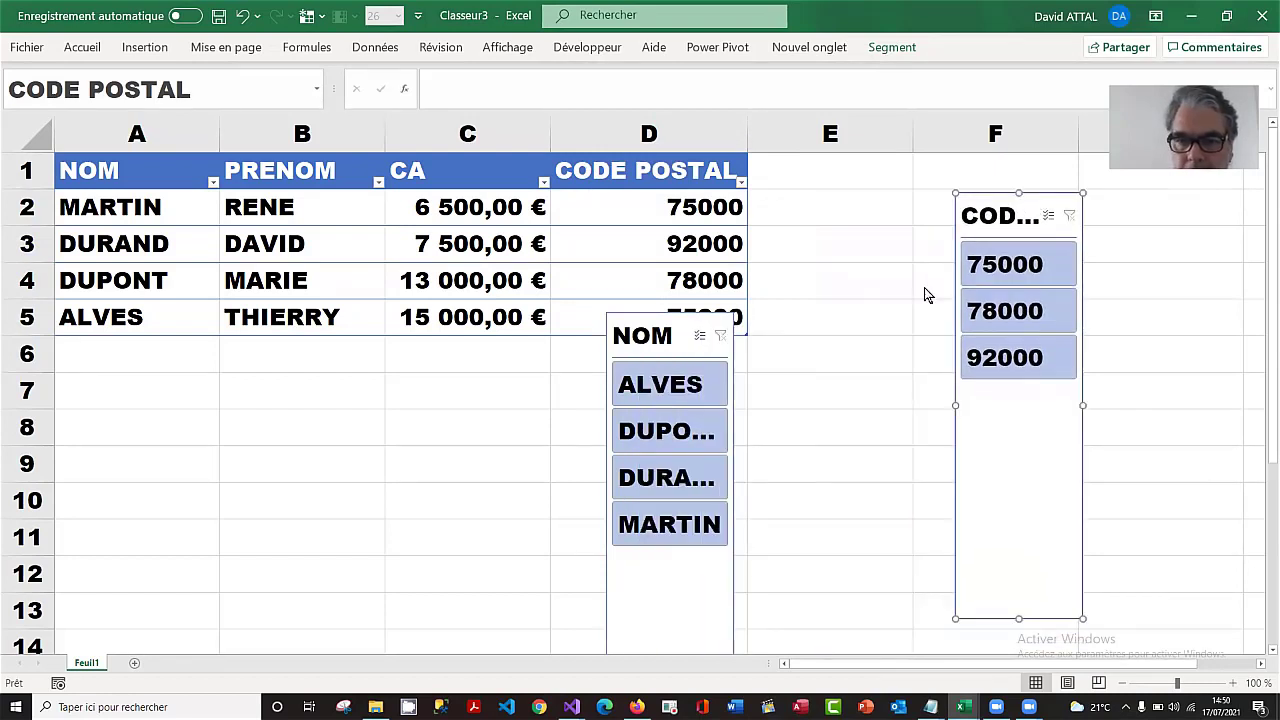
{"action": "left_click", "coordinate": [695, 337]}
{"action": "left_click_drag", "start_coordinate": [695, 335], "coordinate": [884, 219]}
Step: Use the NOM slicer to filter the table by its second surname and by its last surname, and clear the filter
{"action": "left_click", "coordinate": [858, 316]}
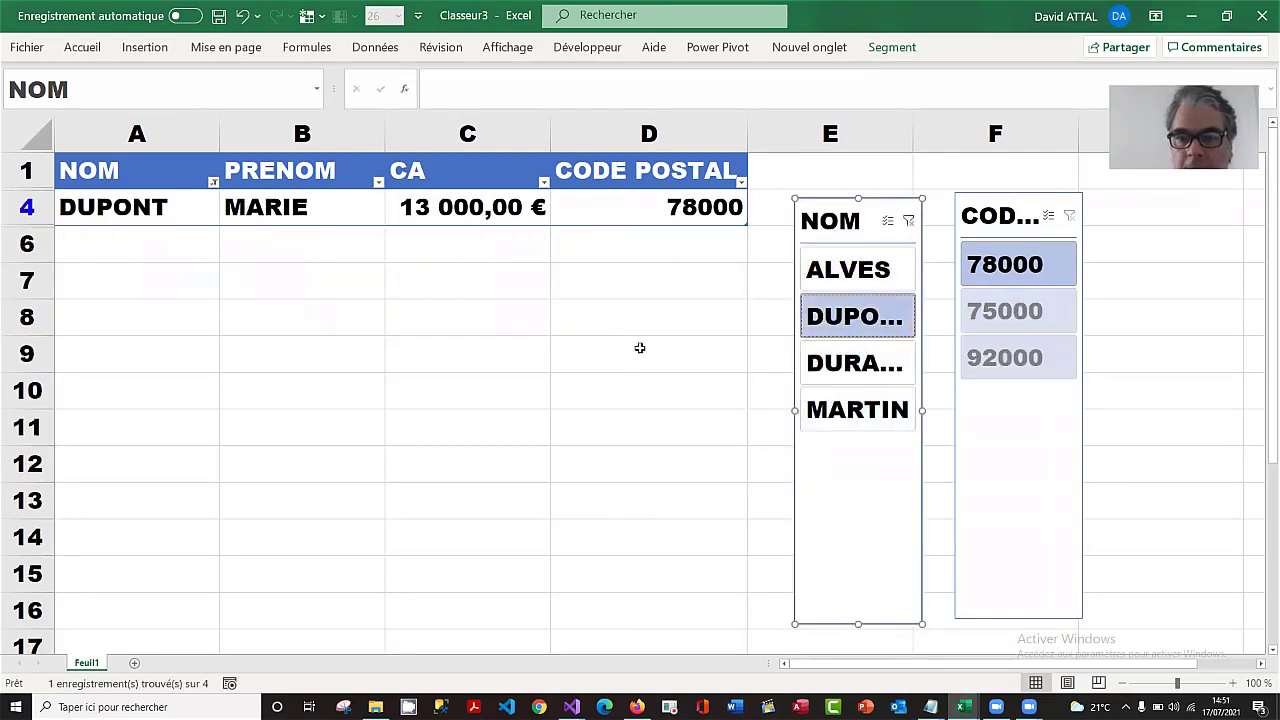
{"action": "left_click", "coordinate": [878, 412]}
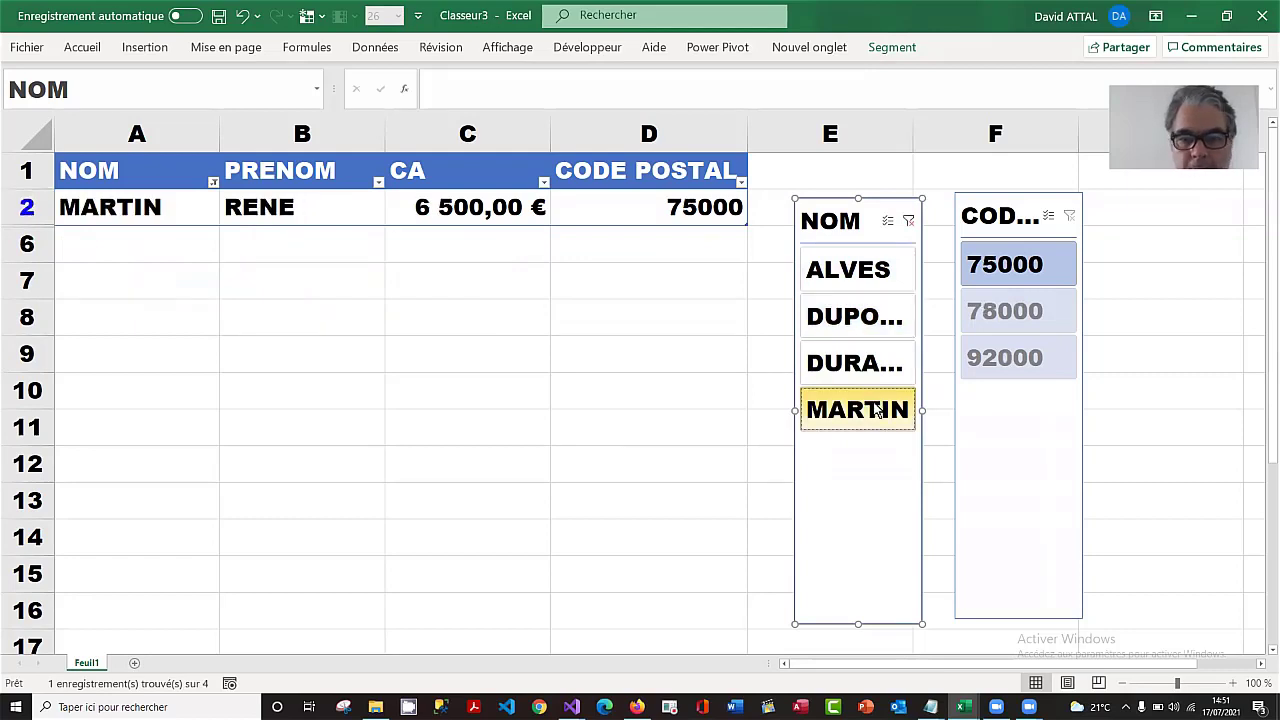
{"action": "left_click", "coordinate": [909, 222]}
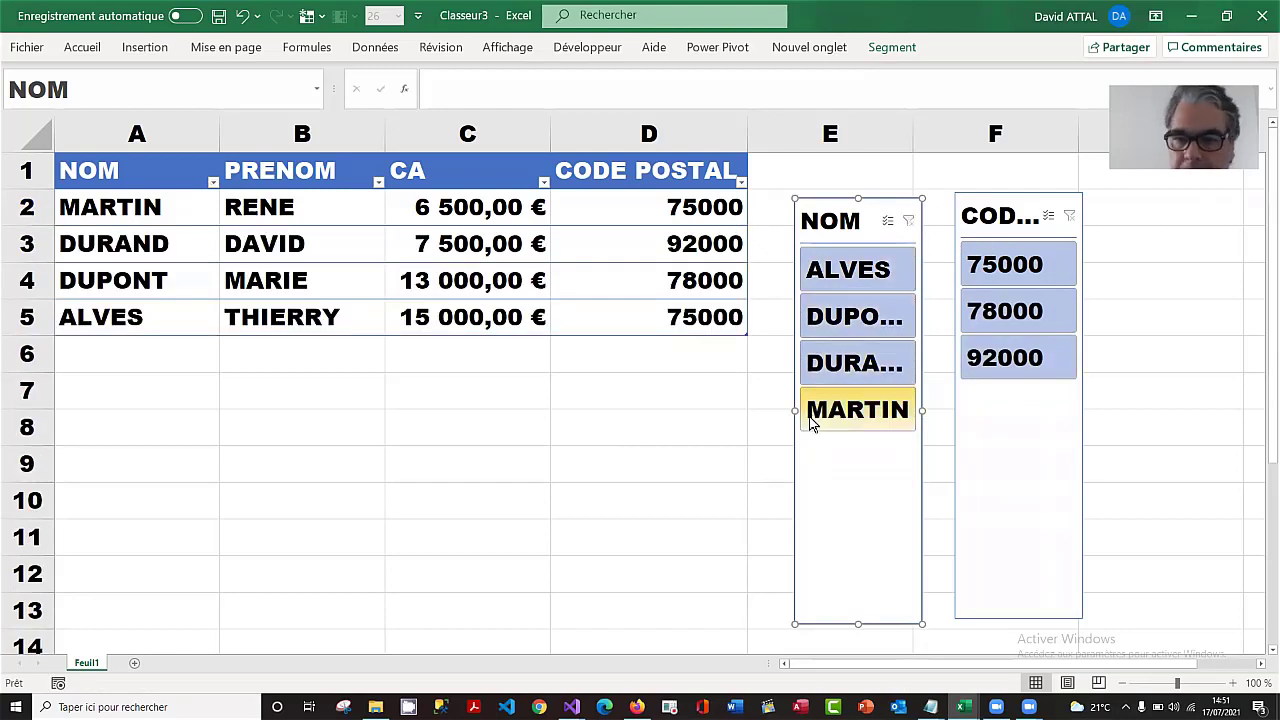